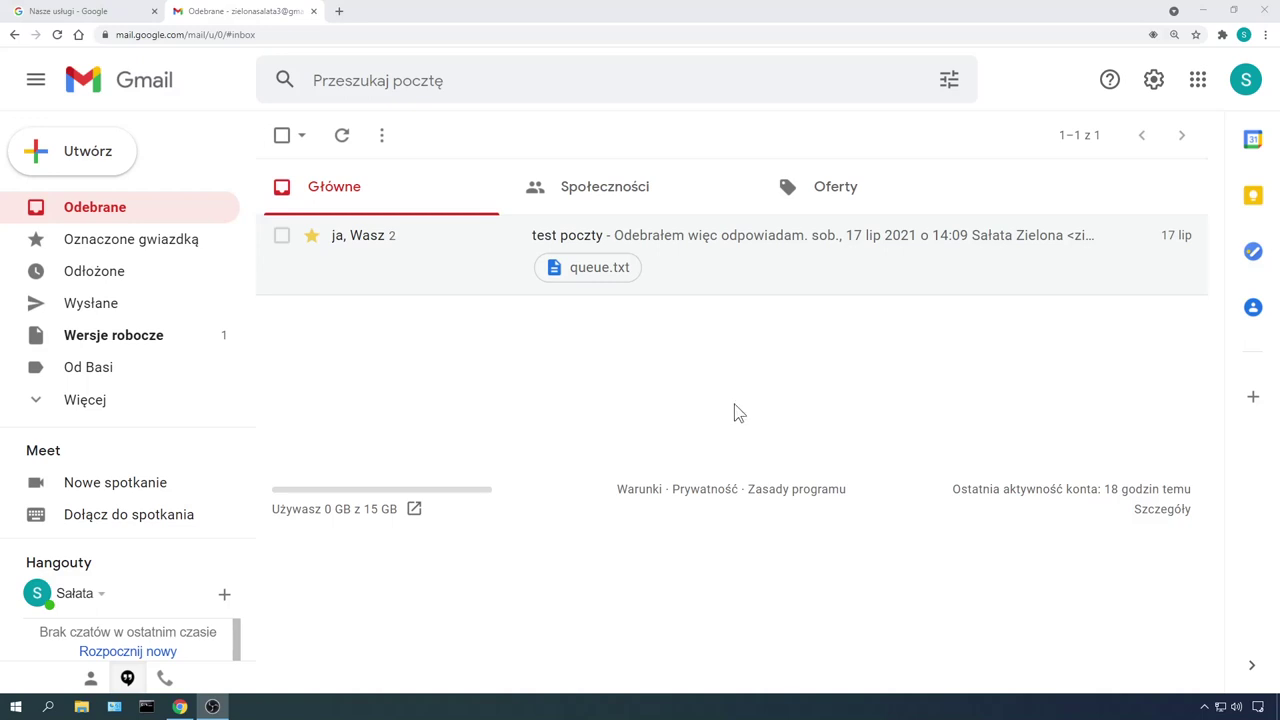
Step: Check which Google account is signed in to the mailbox
click(1245, 80)
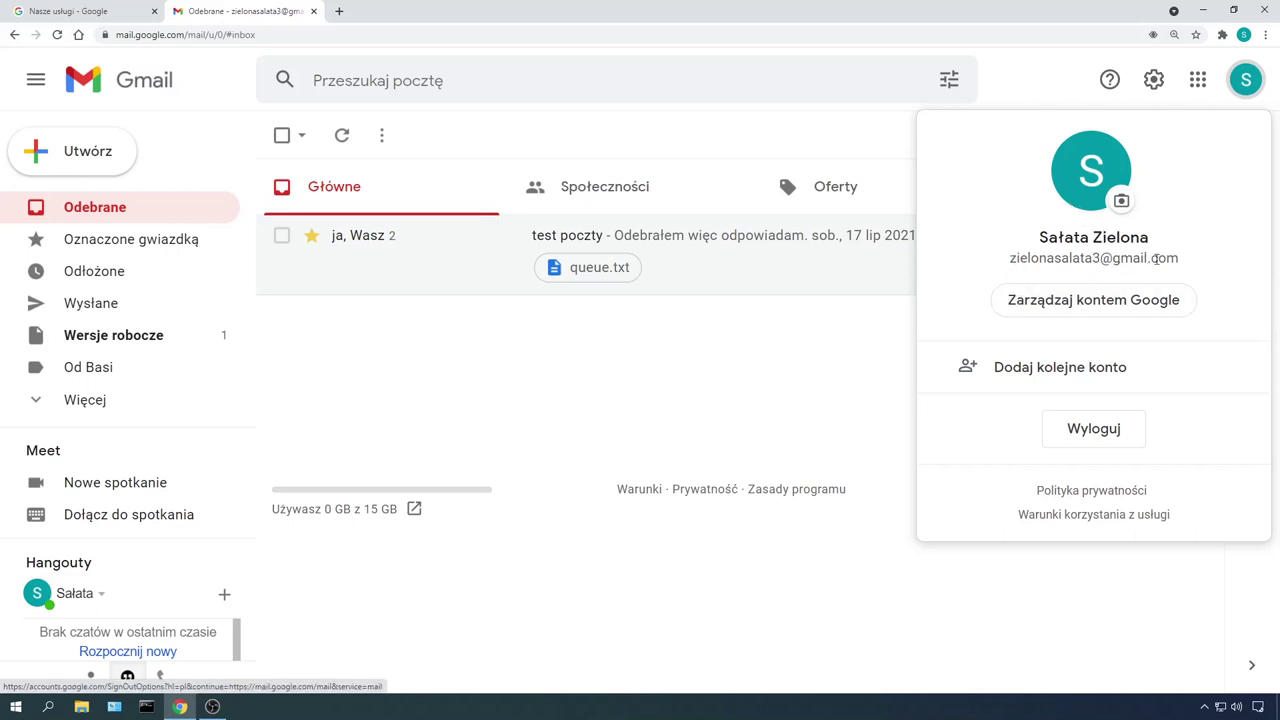
click(827, 373)
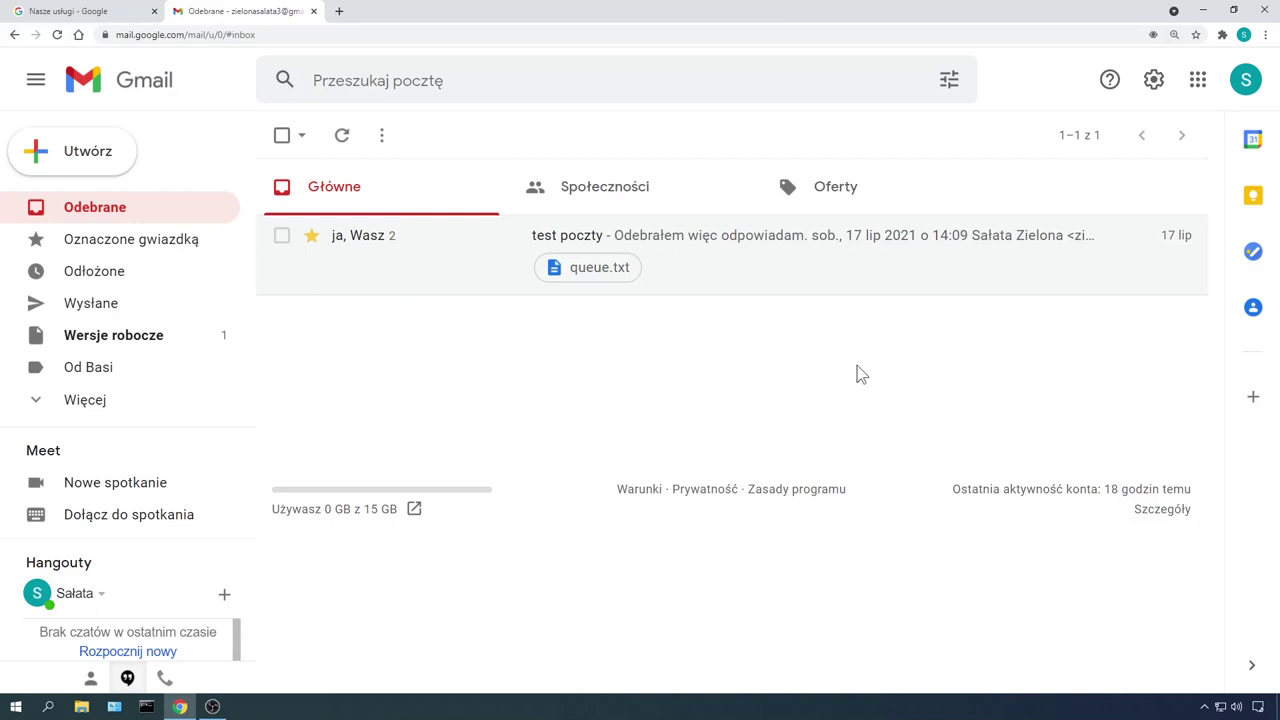
Step: Open Google's full products and services page from the Google apps list
click(1205, 85)
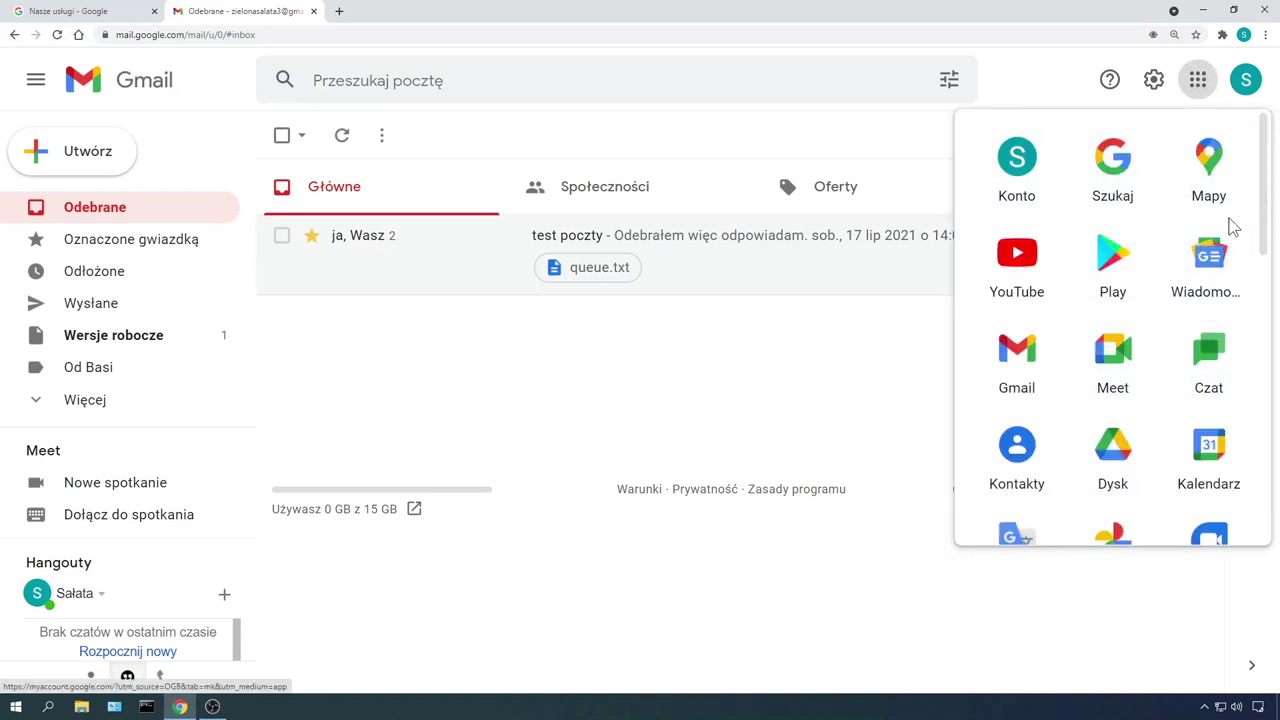
drag(1265, 205, 1274, 505)
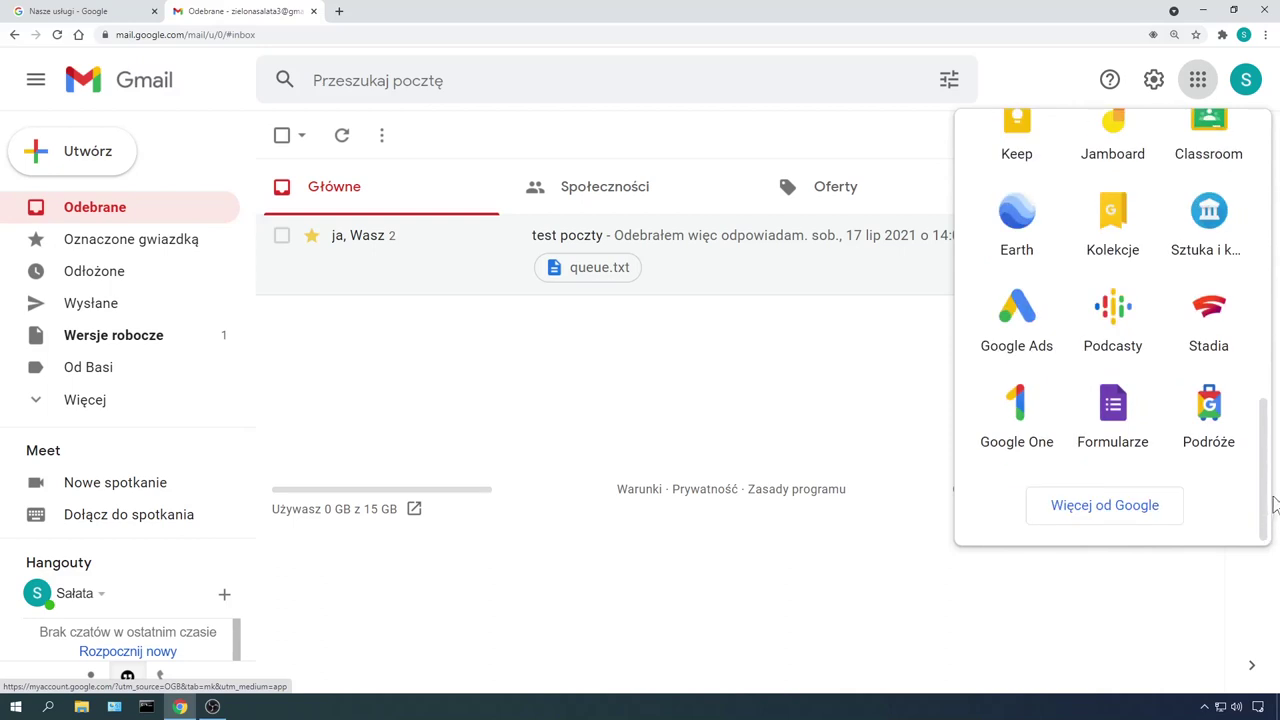
click(1097, 510)
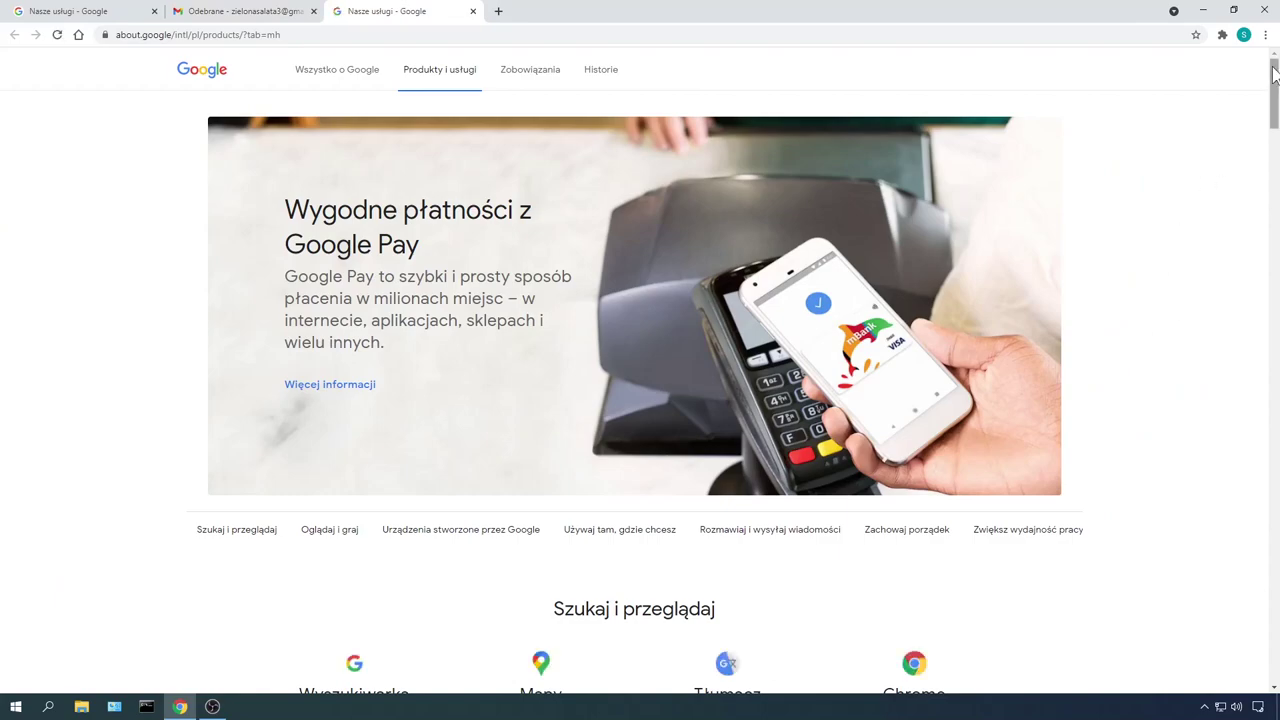
Step: Find Witryny among the services under "Dla każdego" and open it
drag(1275, 75, 1275, 486)
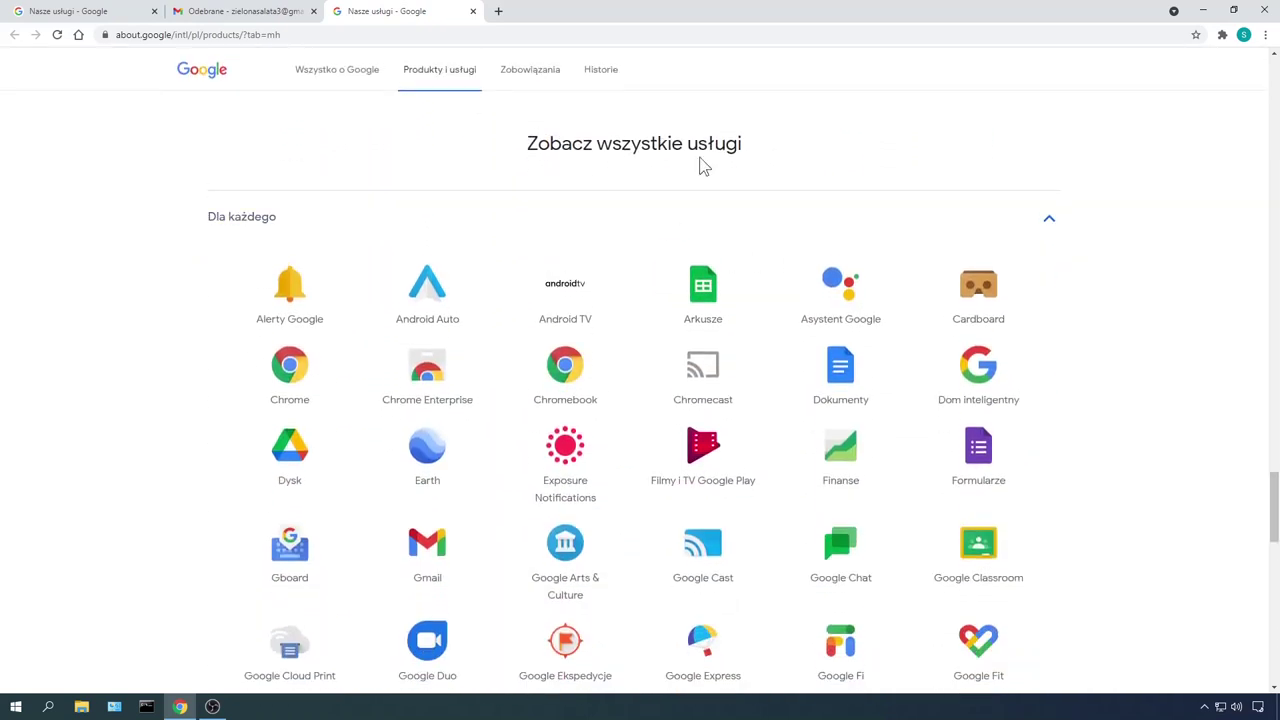
click(247, 230)
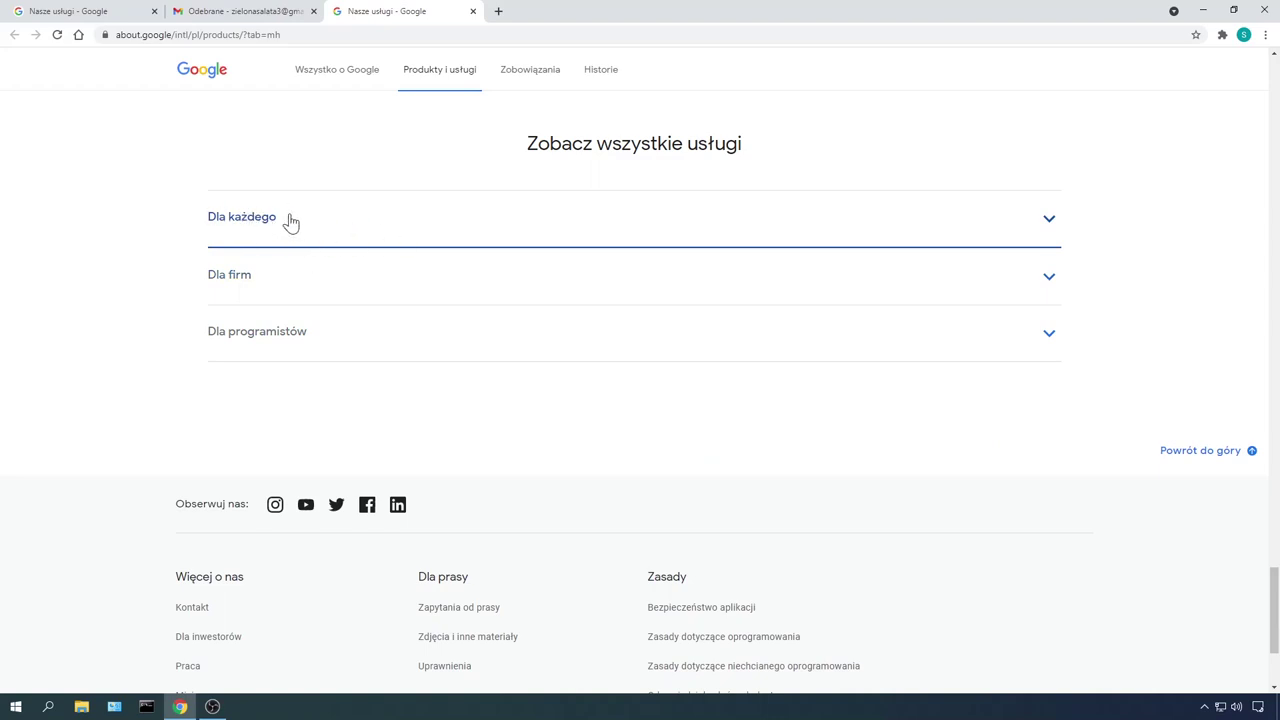
click(290, 222)
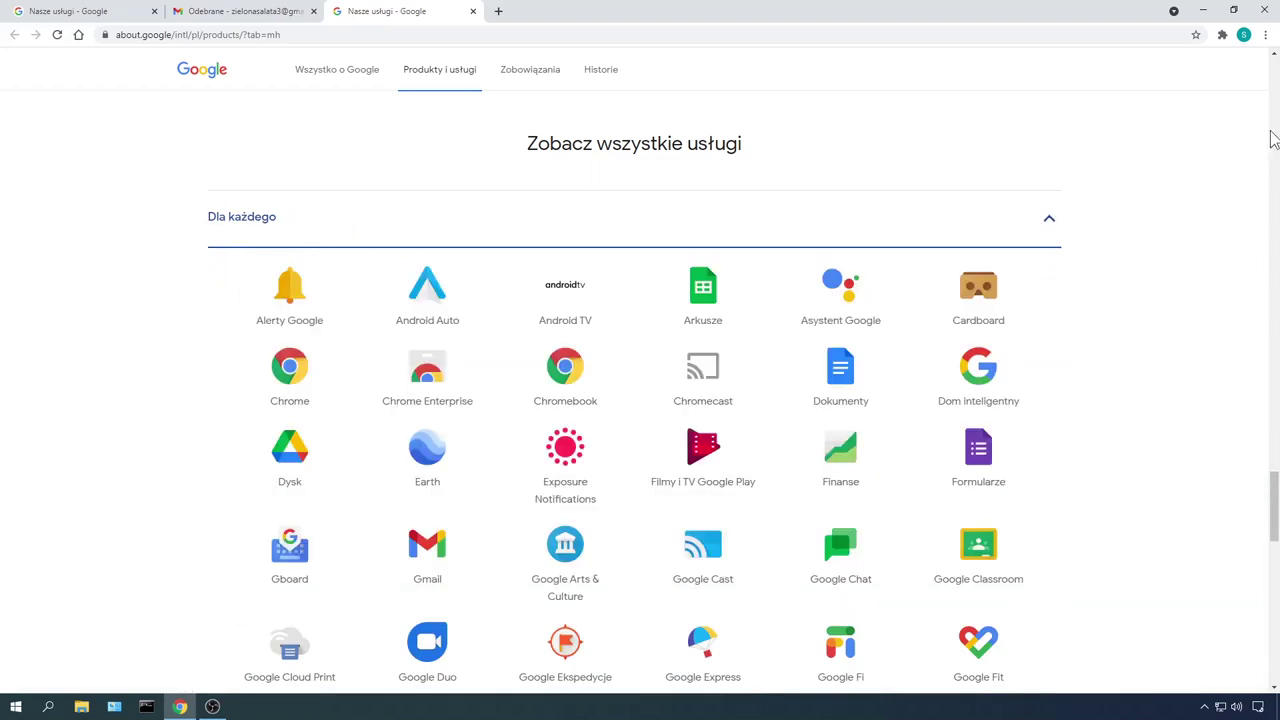
drag(1274, 493, 1274, 578)
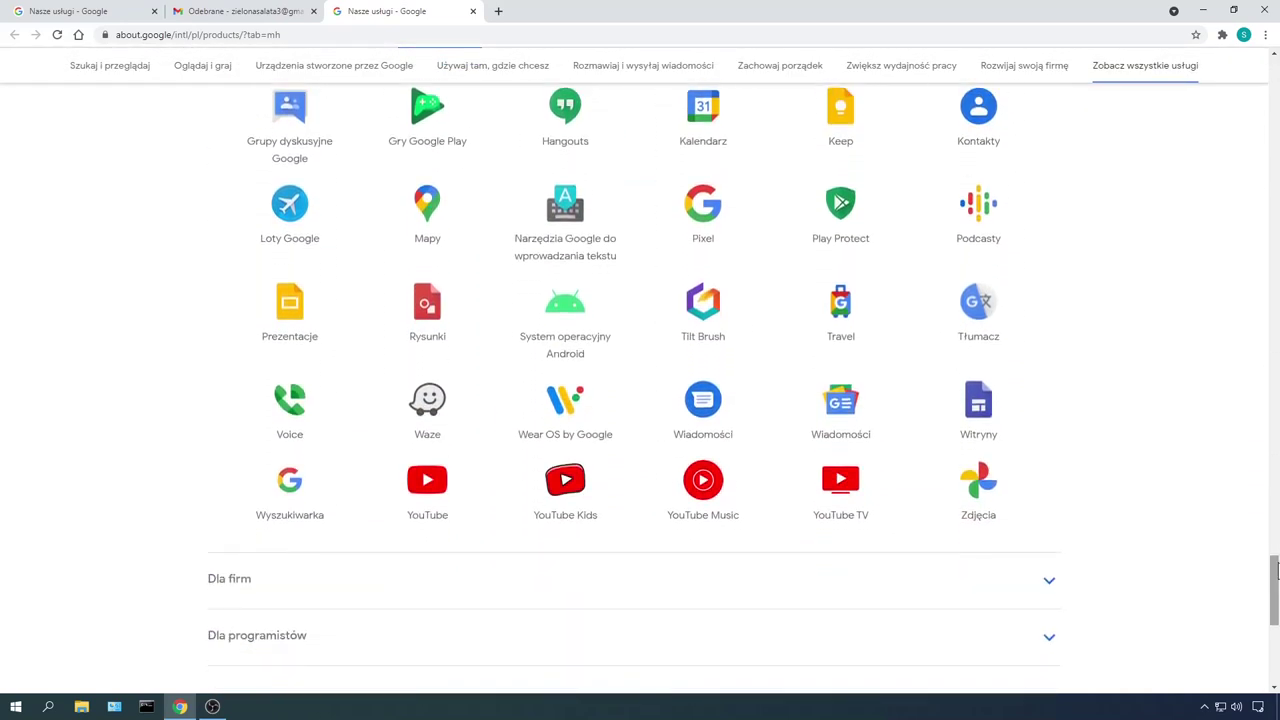
click(978, 405)
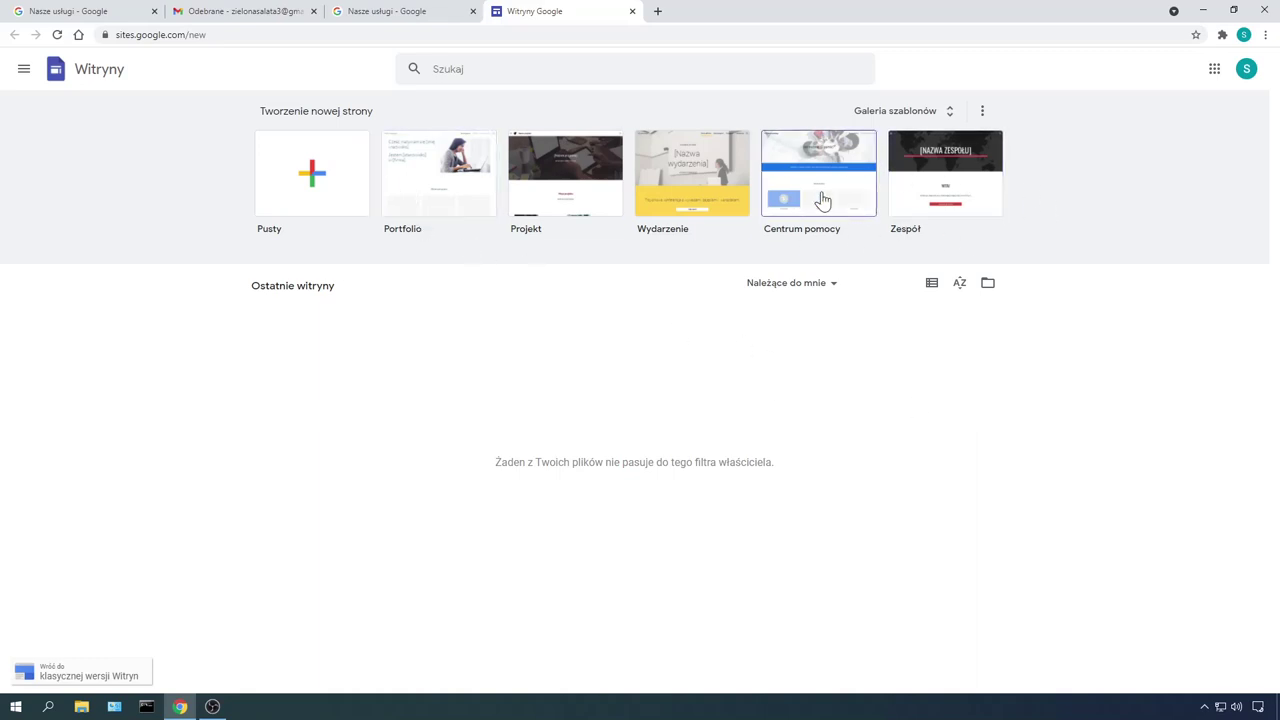
Step: Browse the full template gallery and create a new site from the Portfolio template
click(887, 113)
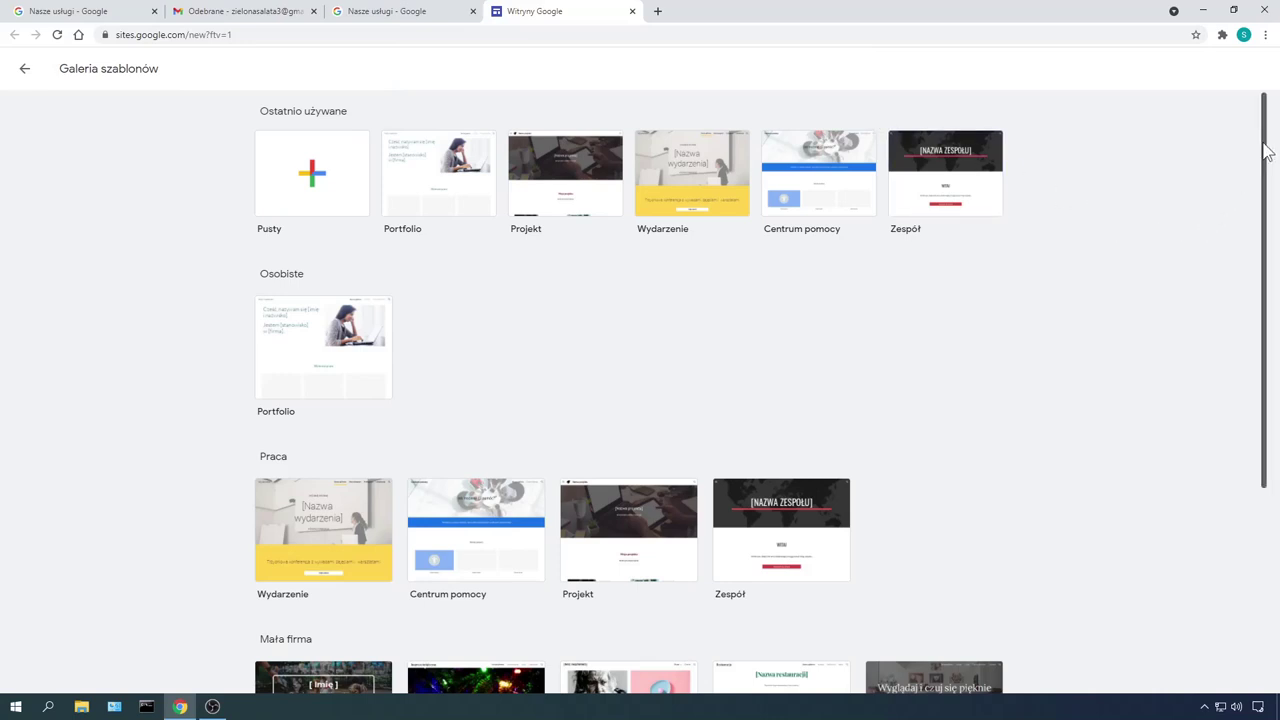
drag(1262, 146, 1265, 162)
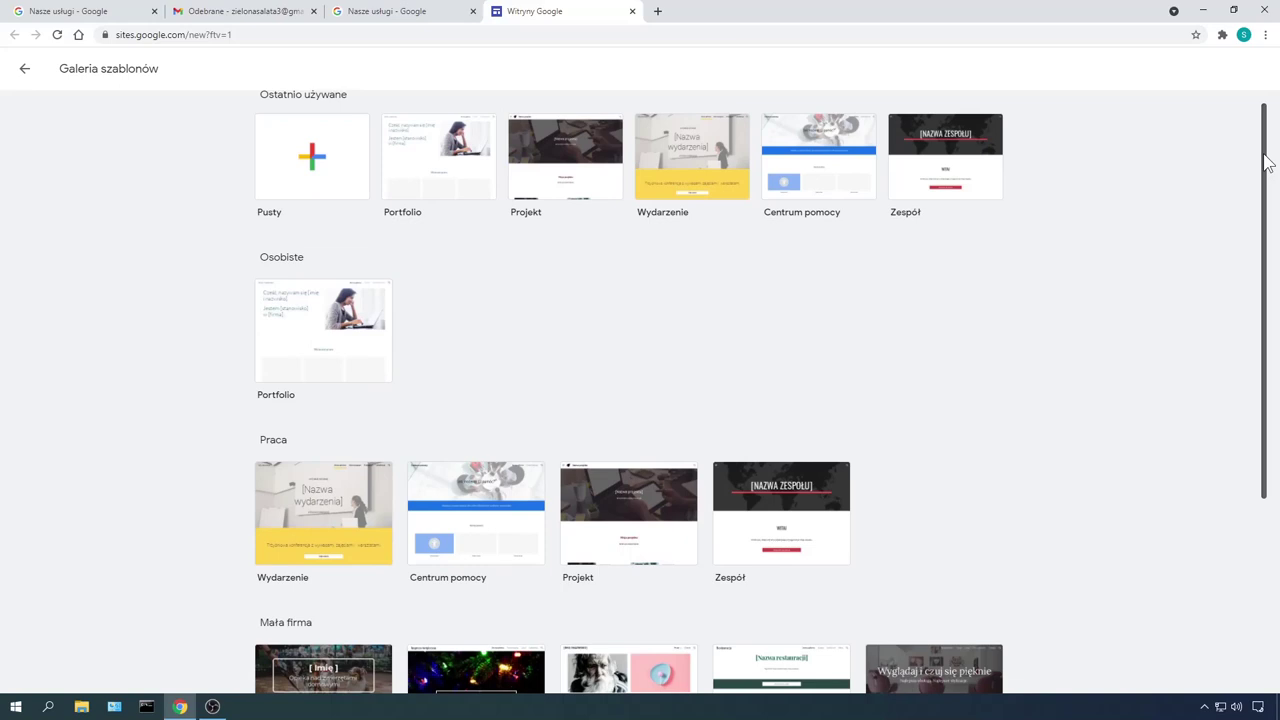
drag(1265, 162, 1268, 170)
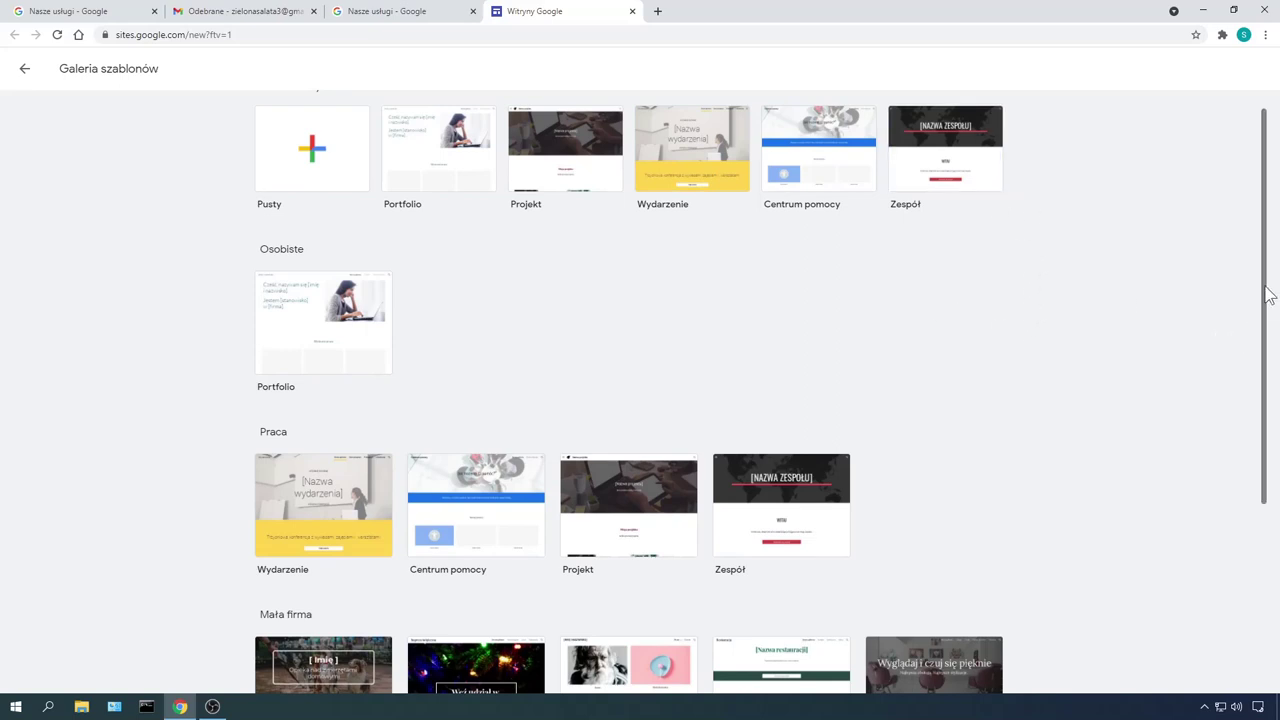
drag(1269, 286, 1270, 480)
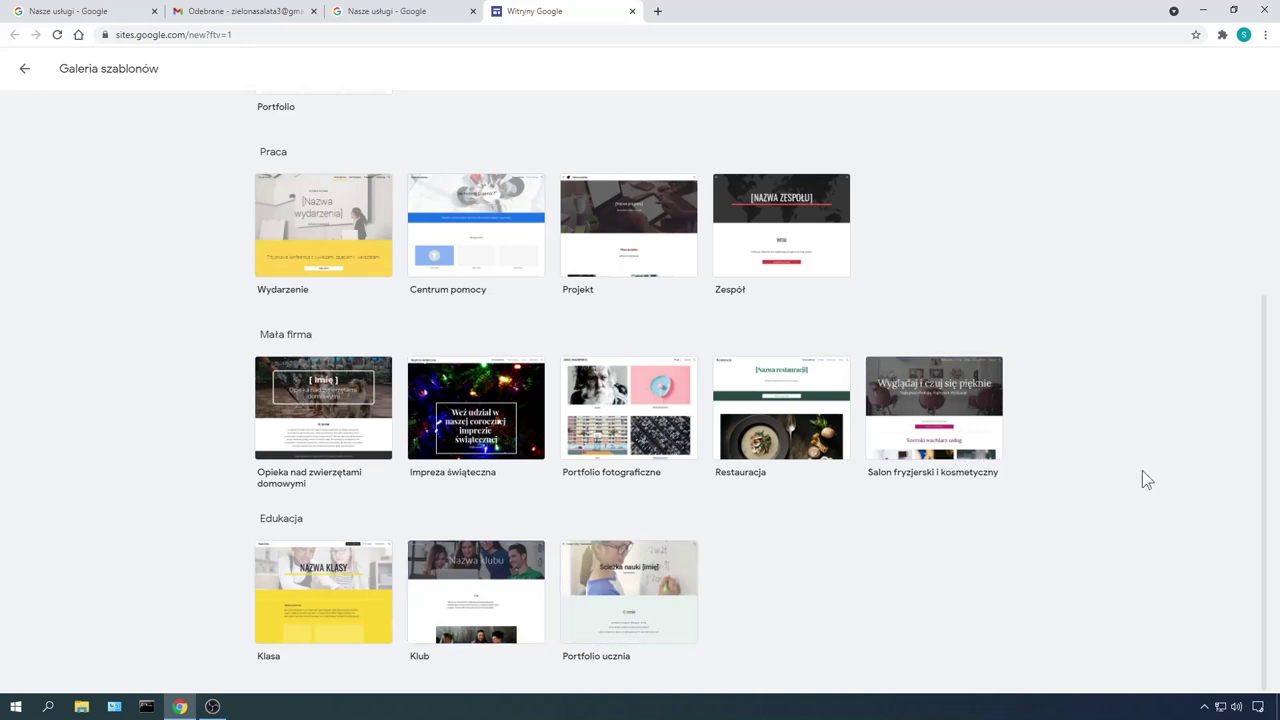
drag(1266, 514, 1278, 222)
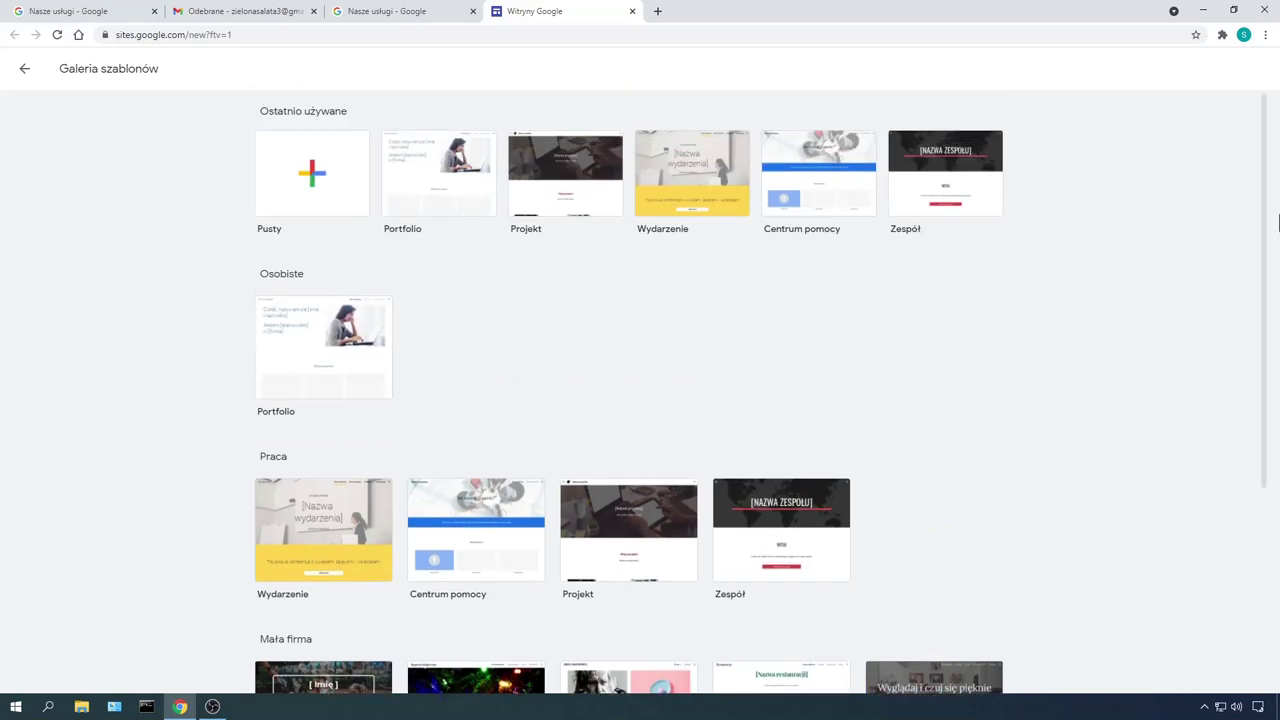
click(448, 187)
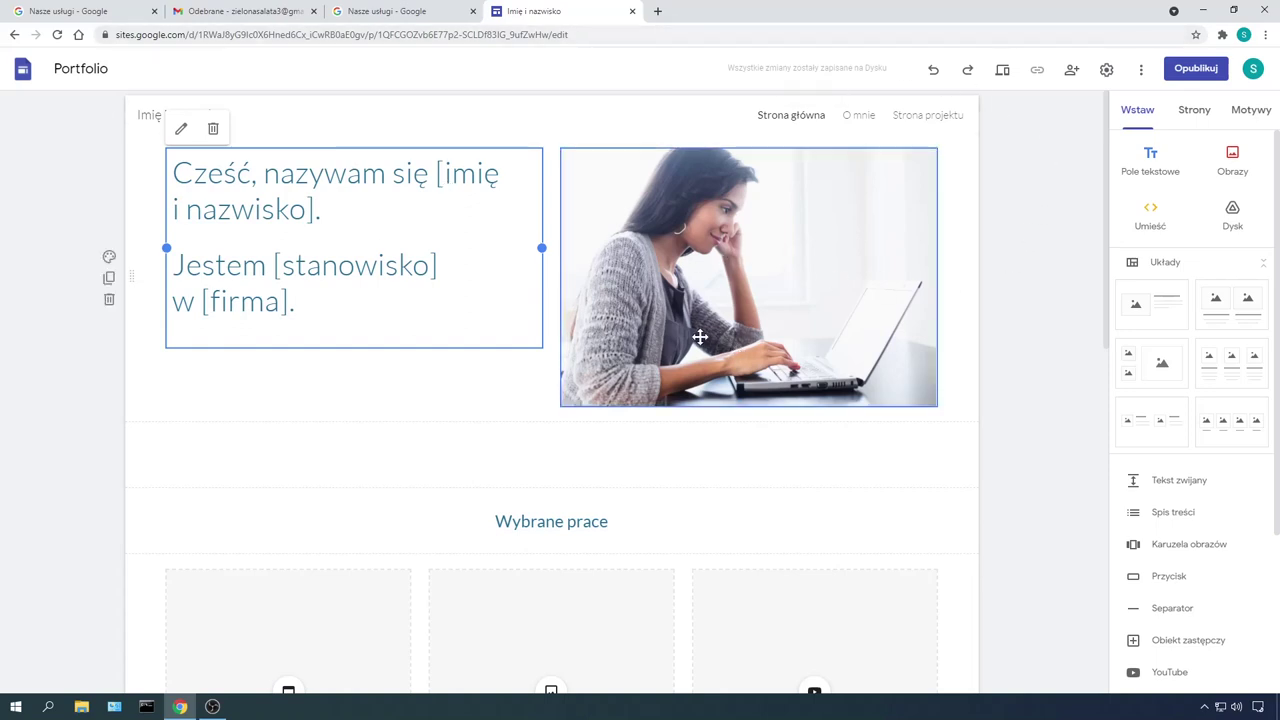
Step: Enlarge the editor's display and review the elements available for insertion into the page
key(ctrl+plus)
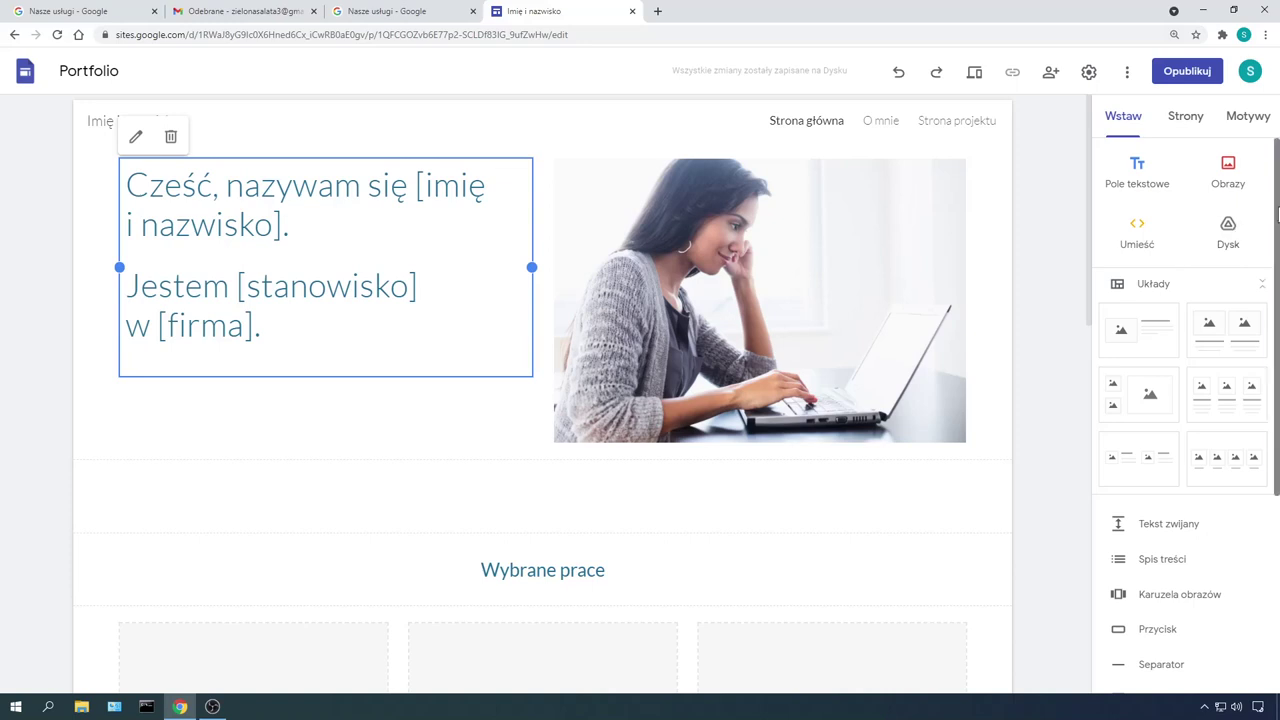
scroll(1276, 195, down, 5)
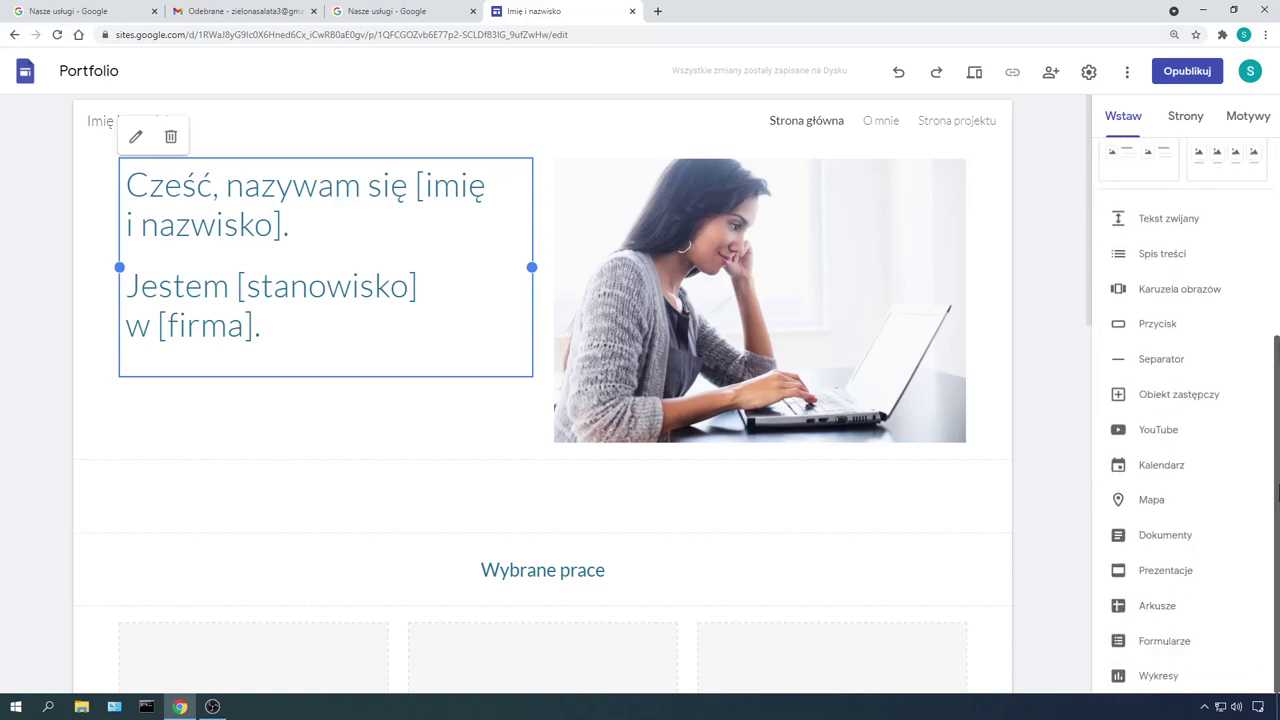
scroll(1276, 195, up, 5)
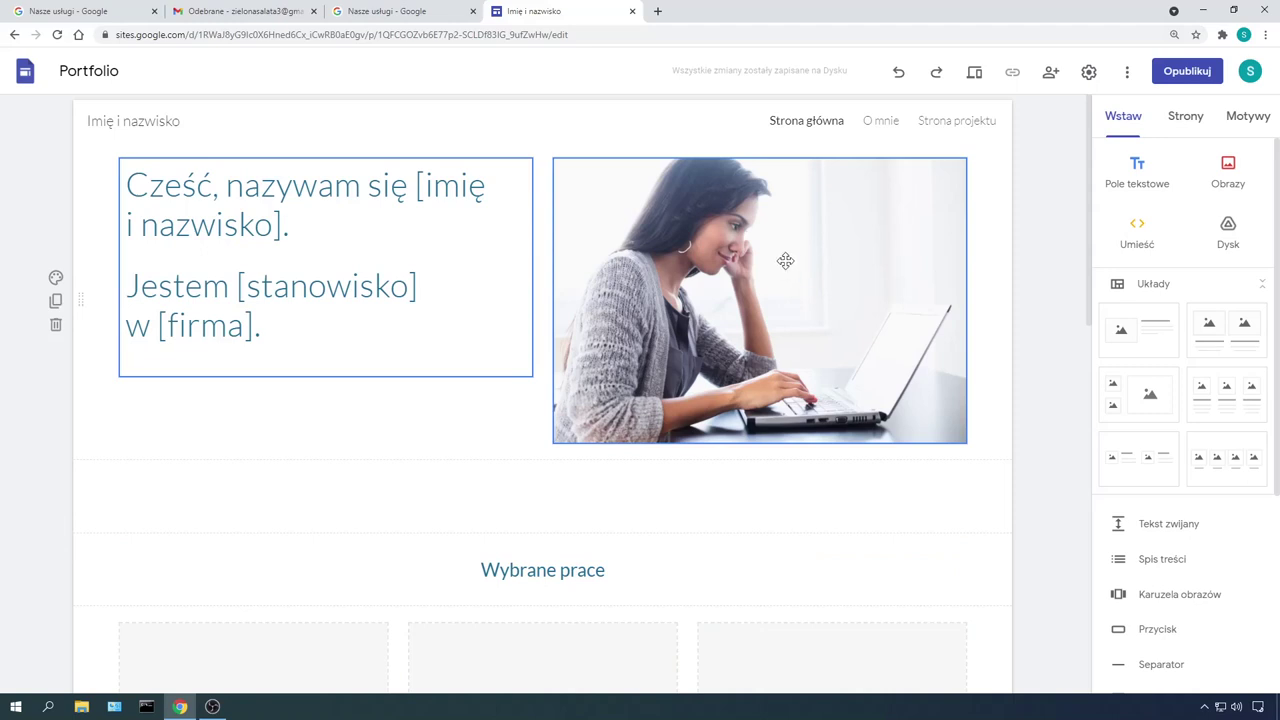
Step: Shrink the photo of the woman at the laptop slightly
click(720, 270)
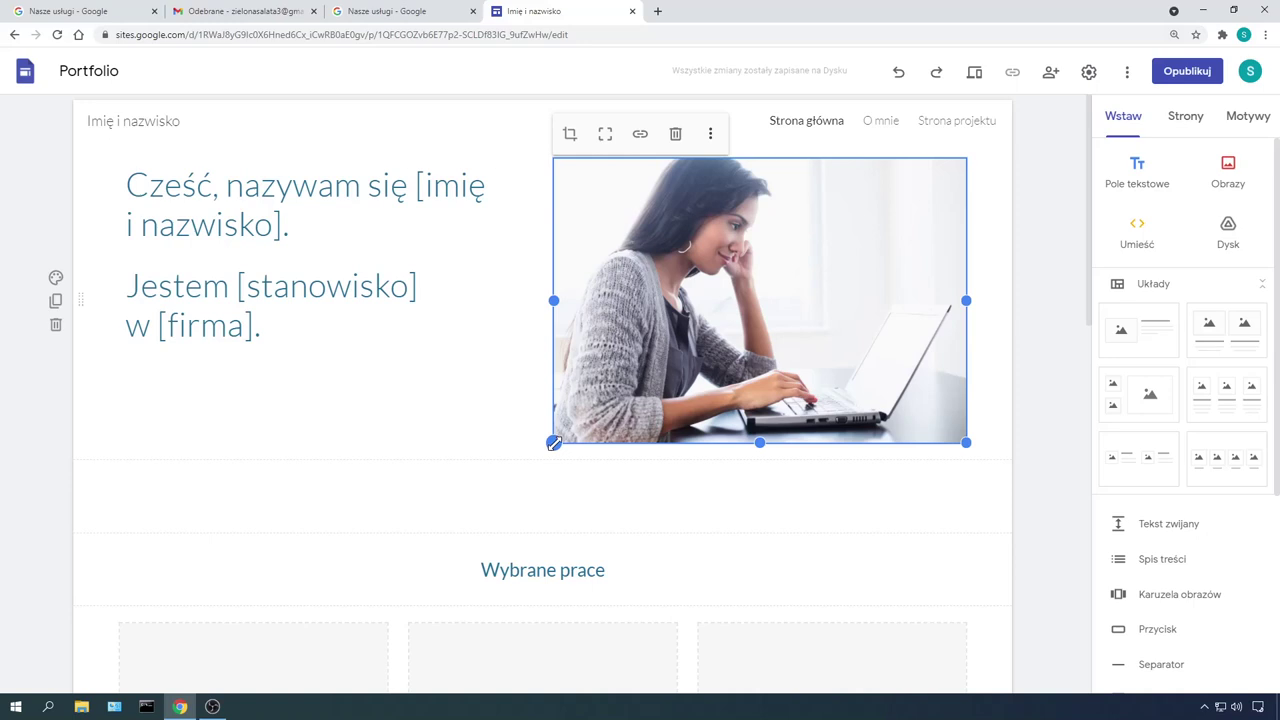
mouse_move(554, 443)
mouse_down()
mouse_move(600, 408)
mouse_move(550, 440)
mouse_up()
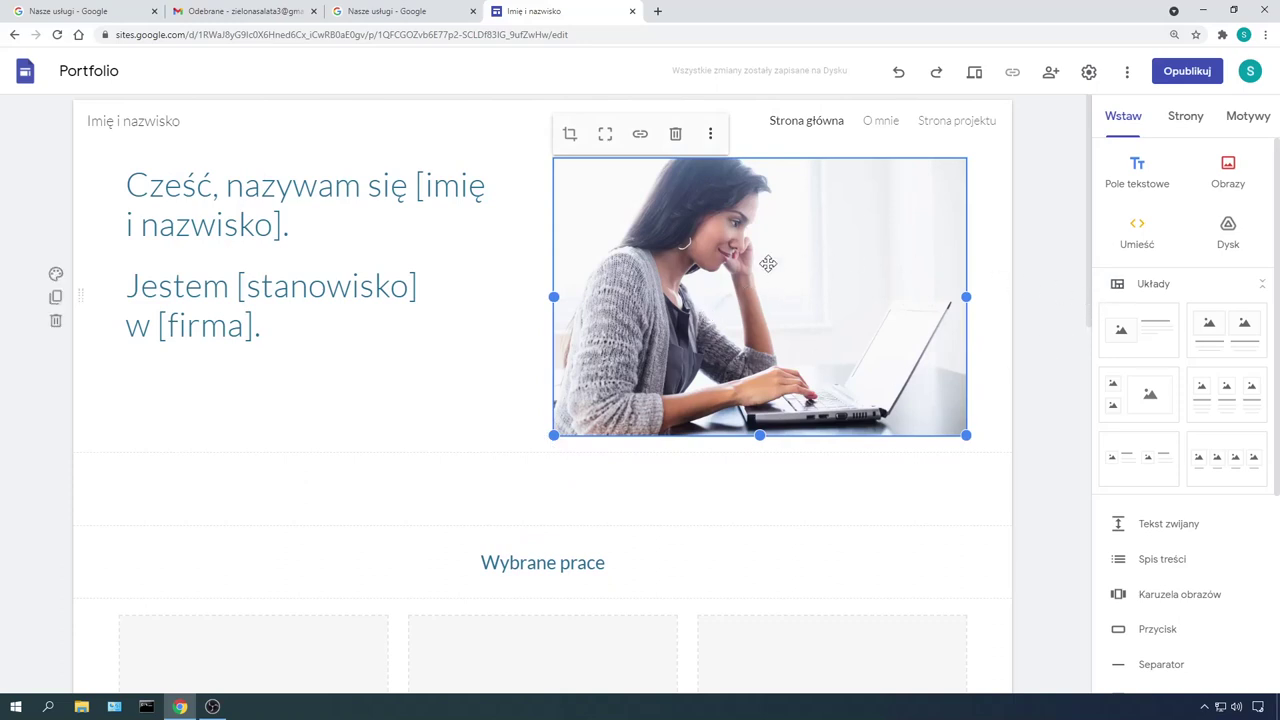
click(354, 272)
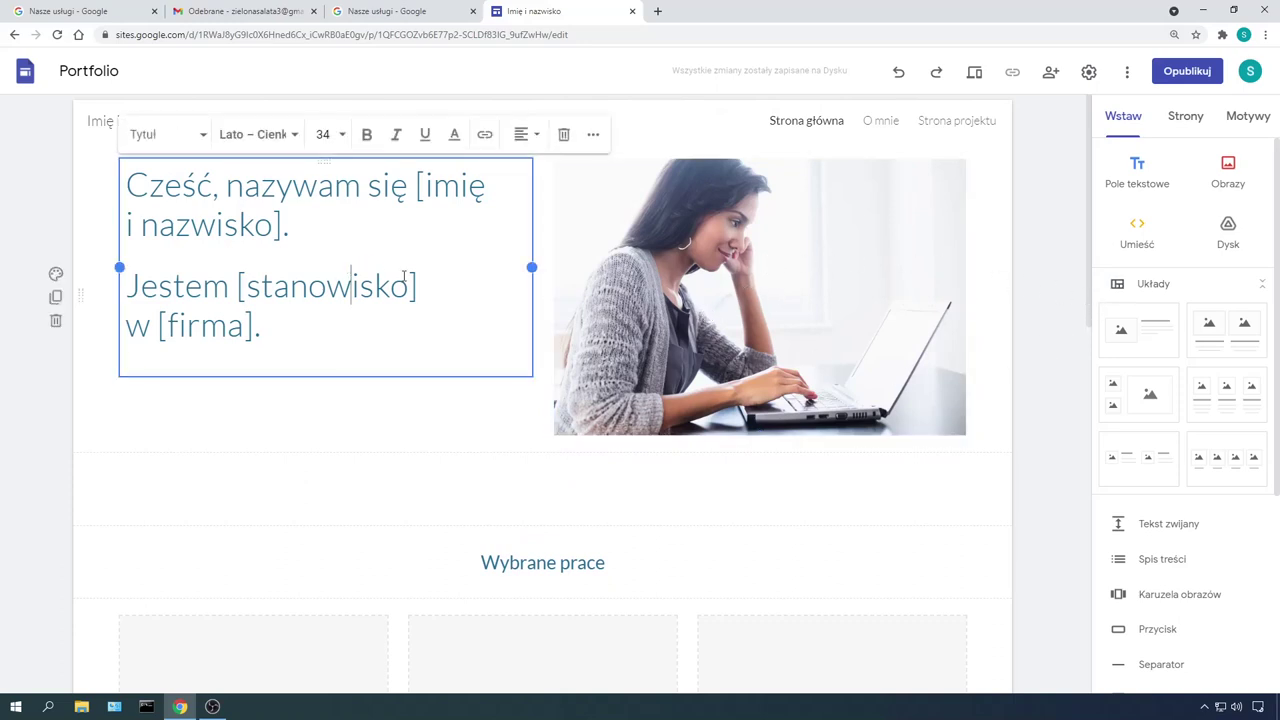
Step: Delete the photo of the woman and upload the lettuce image 5e4b8f86f420b_o_medium from the Sałata pictures folder
click(688, 302)
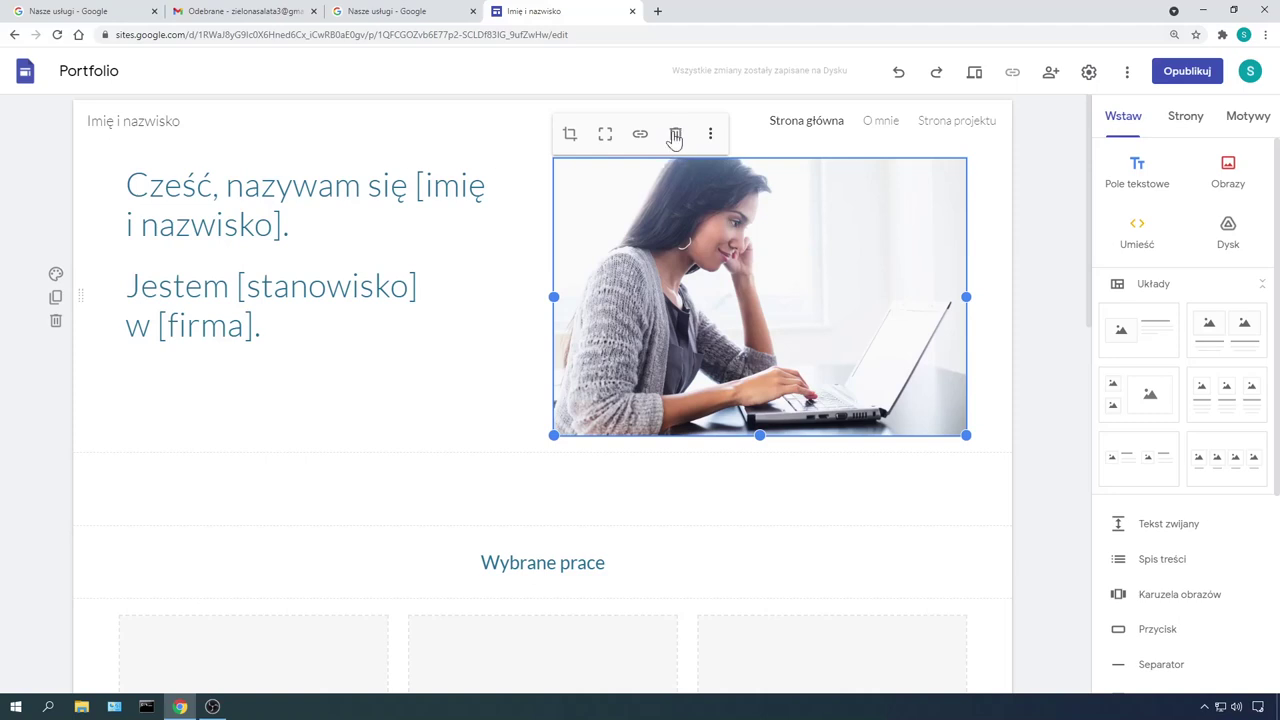
click(675, 135)
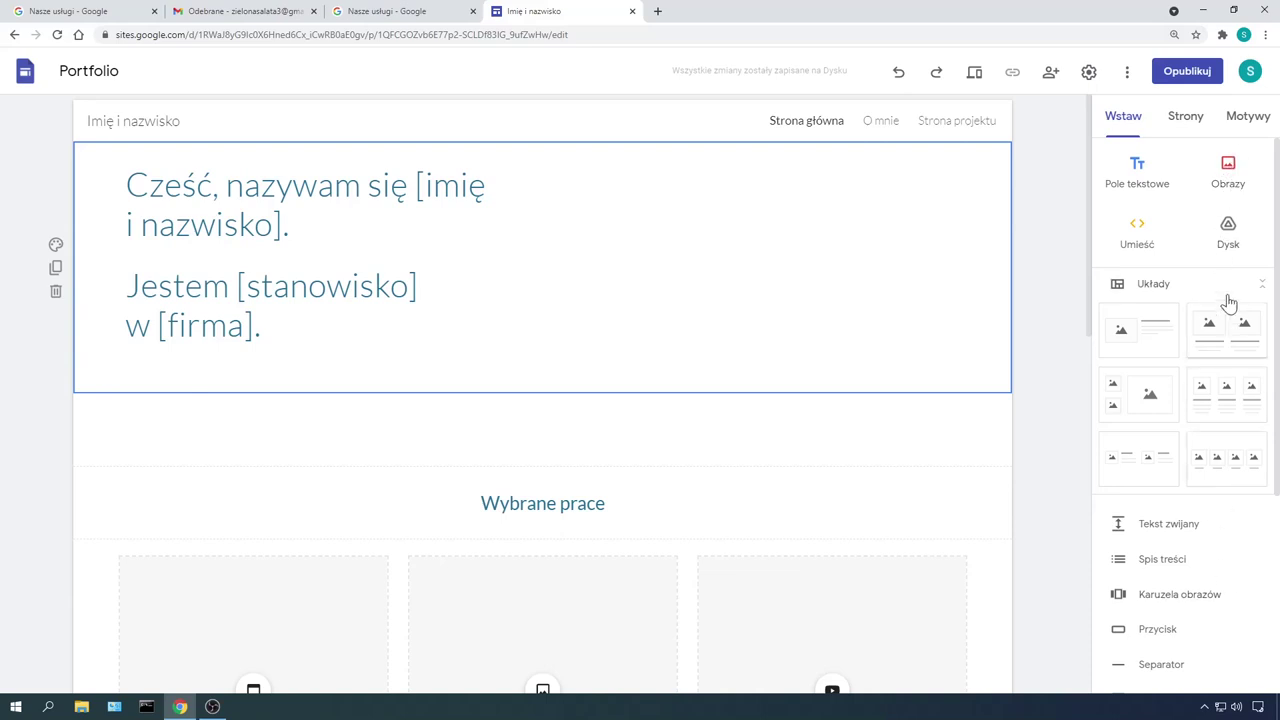
click(1229, 166)
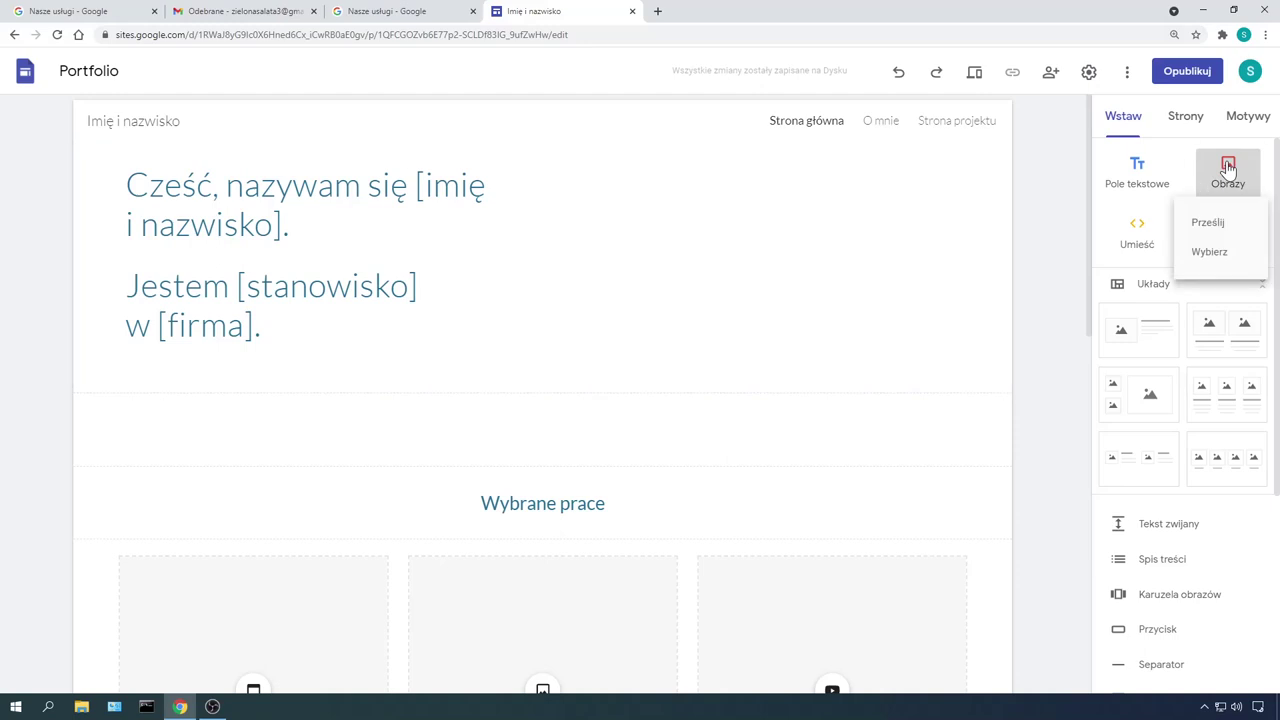
click(1230, 225)
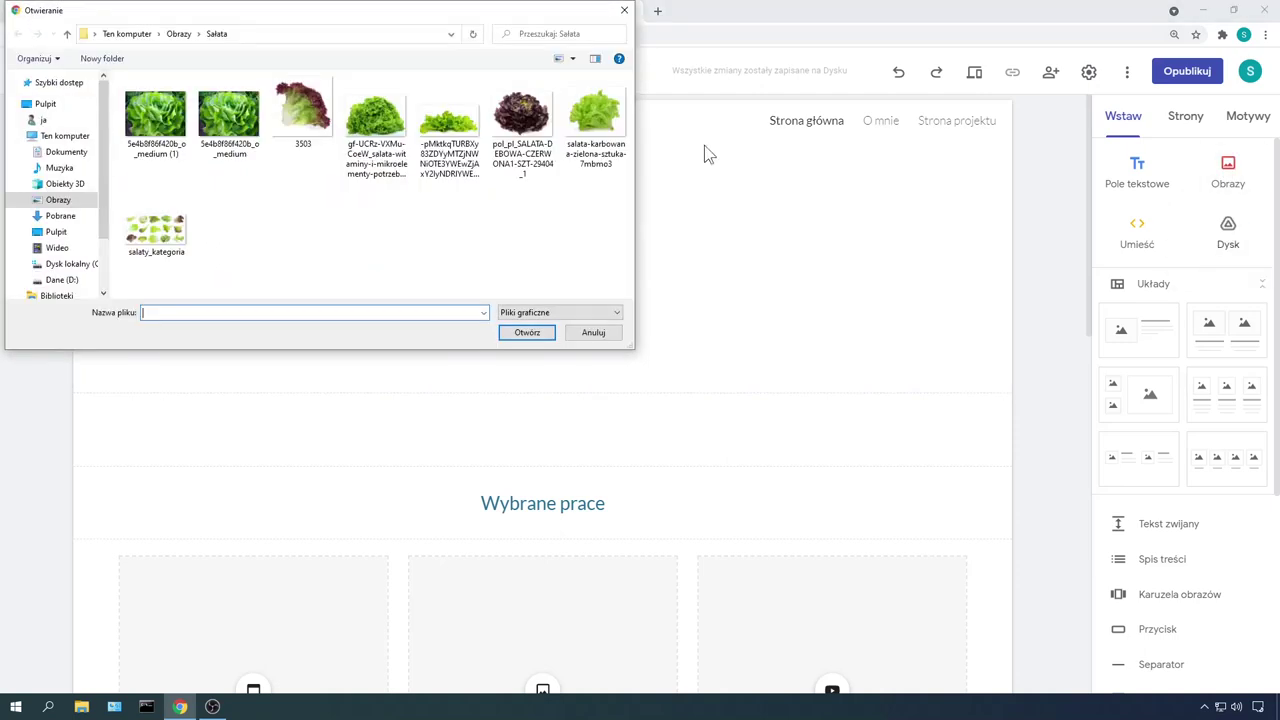
double_click(245, 125)
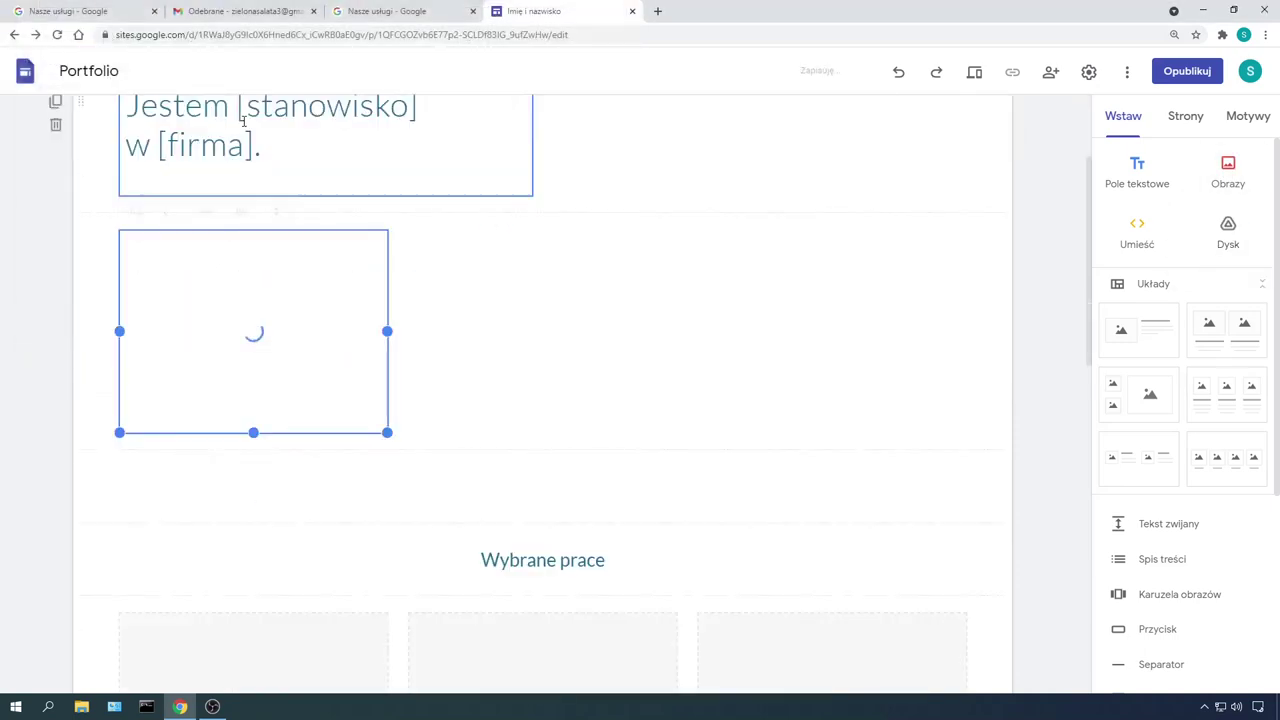
Step: Move the lettuce image up into the first section, to the right of the introductory heading
scroll(951, 328, up, 3)
scroll(950, 330, down, 1)
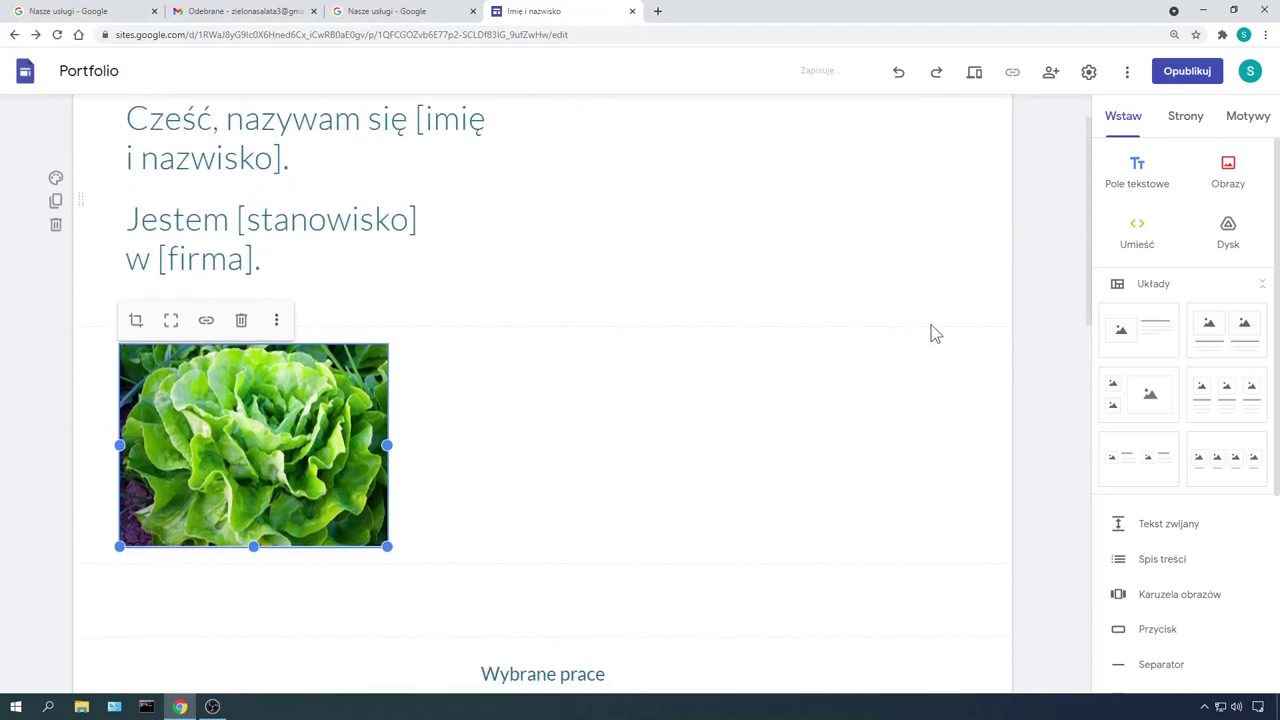
scroll(931, 330, up, 1)
drag(277, 522, 828, 202)
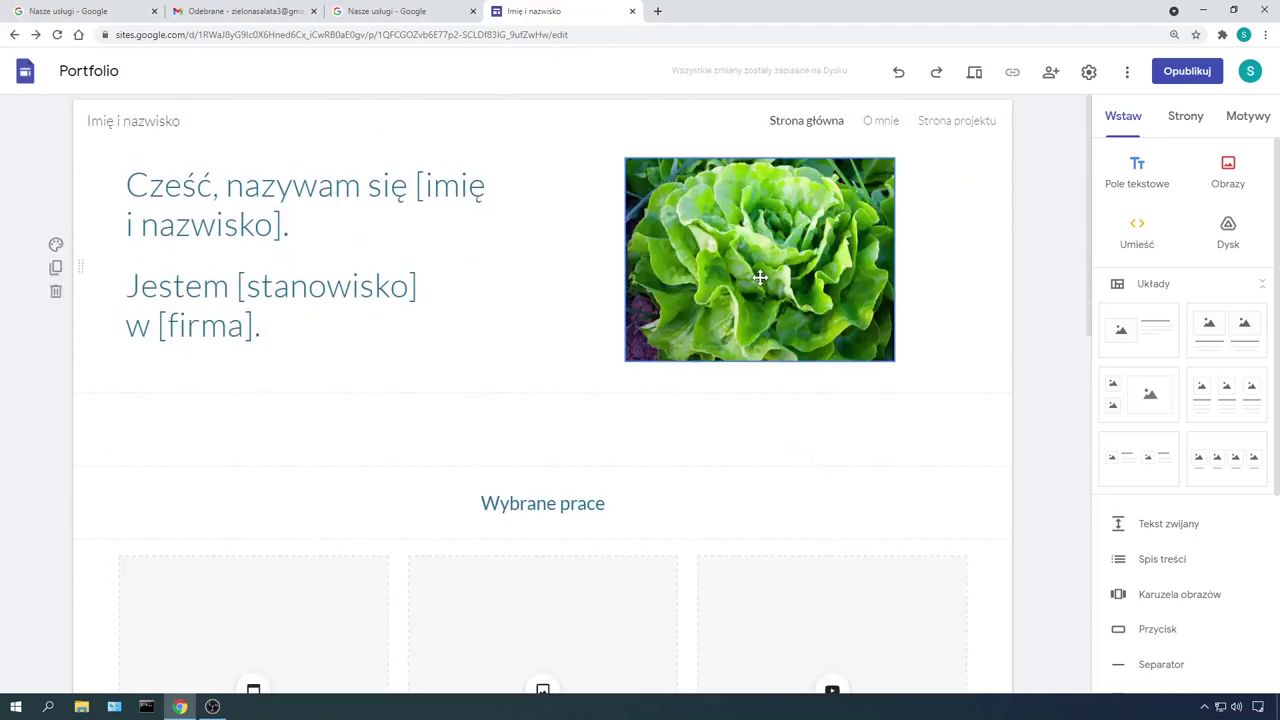
Step: Replace the introductory heading beside the lettuce image with "Sałata zielona jest zdrowa i smaczna"
click(413, 249)
drag(300, 333, 128, 163)
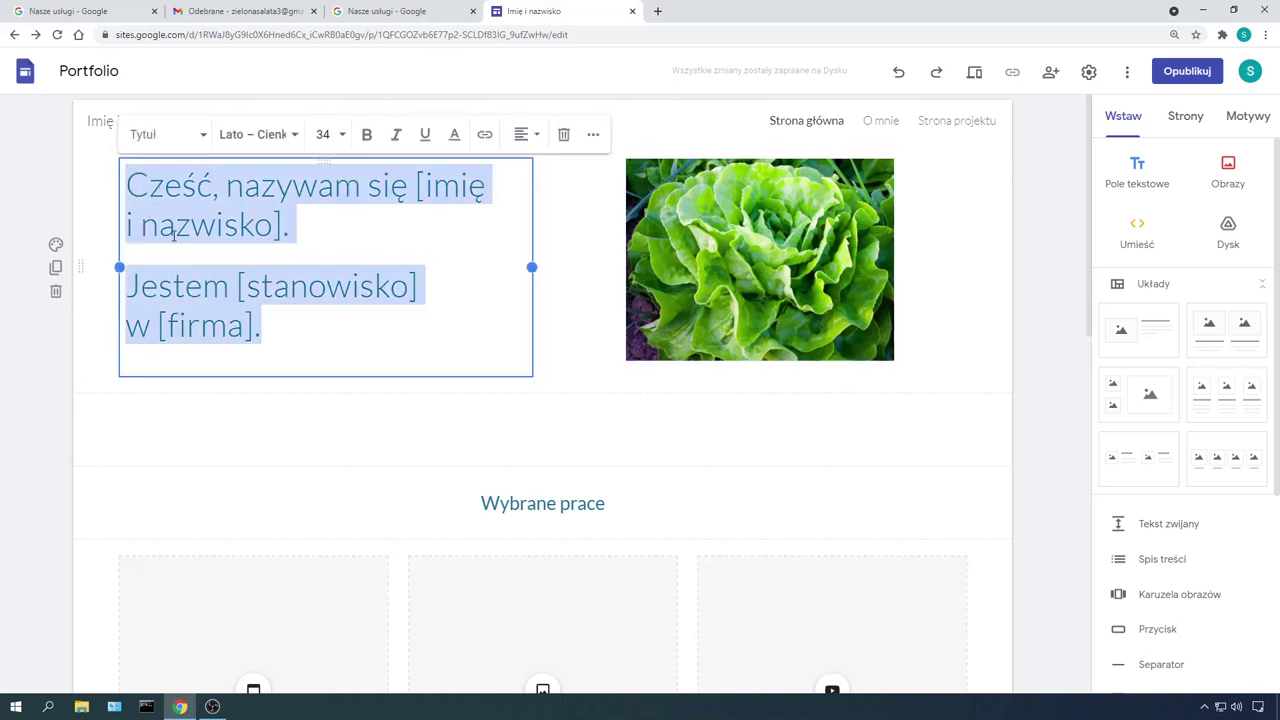
text(Sała)
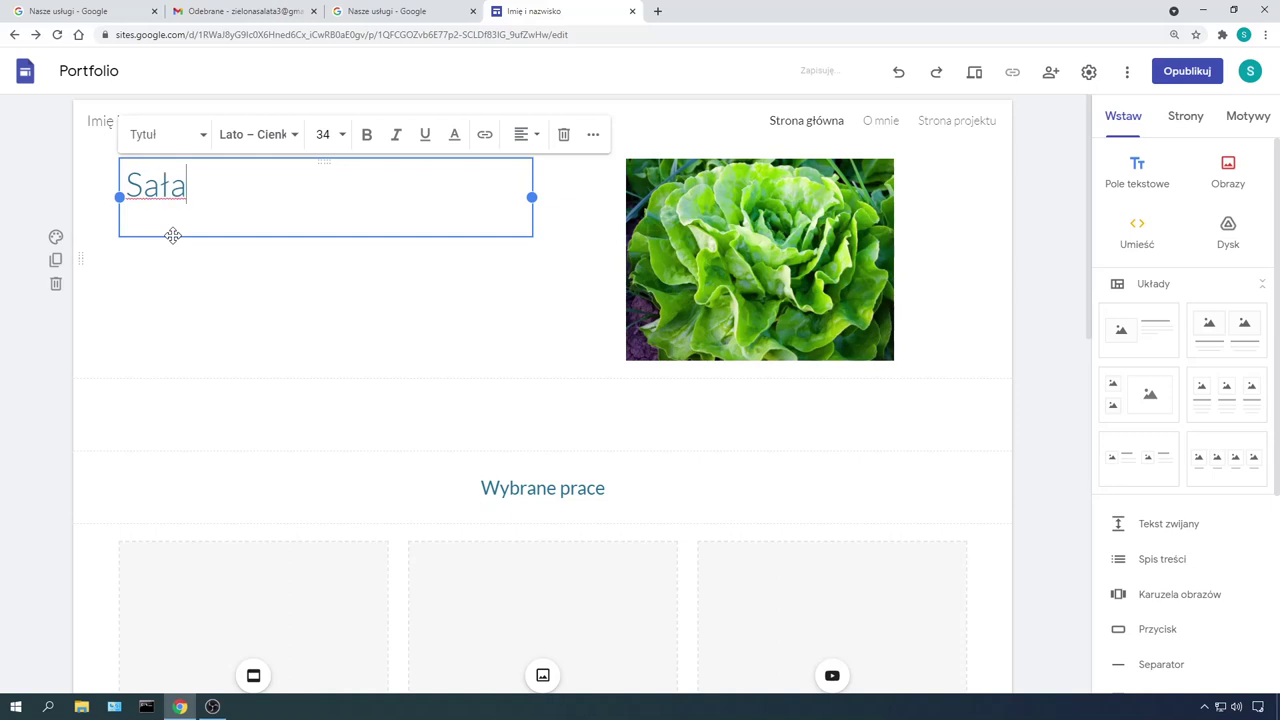
text(ta ziel)
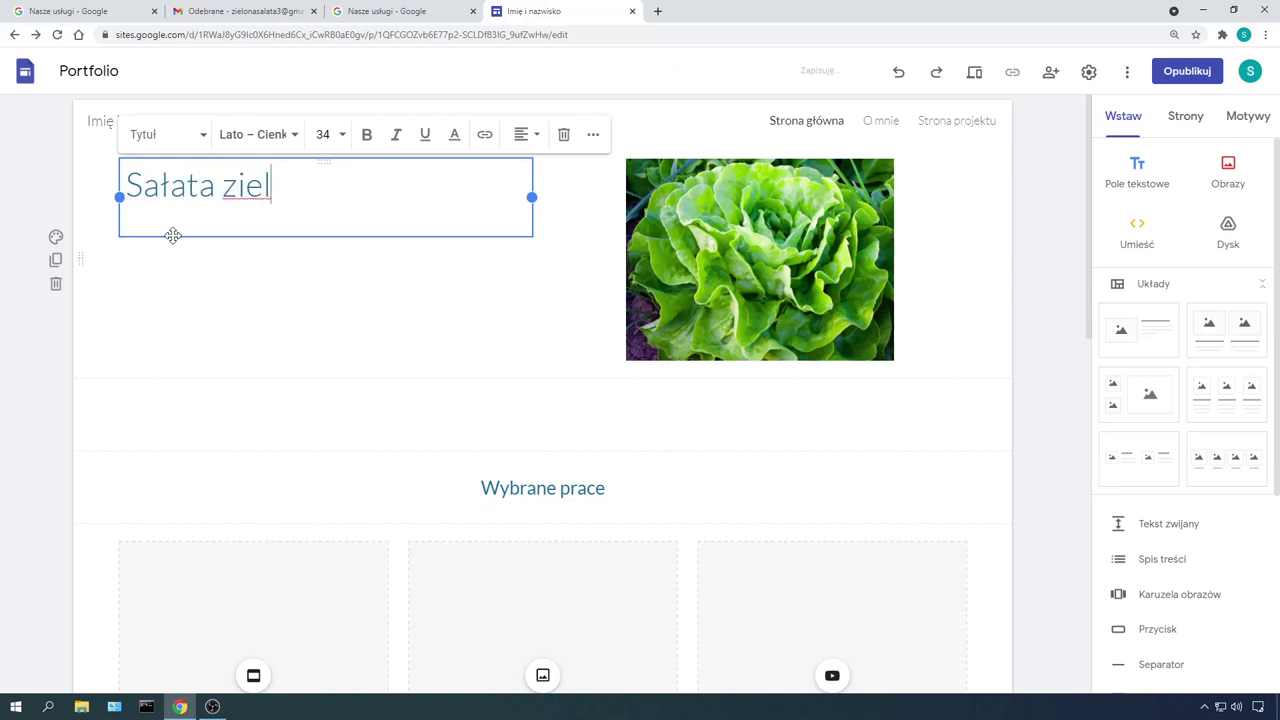
text(ona jest )
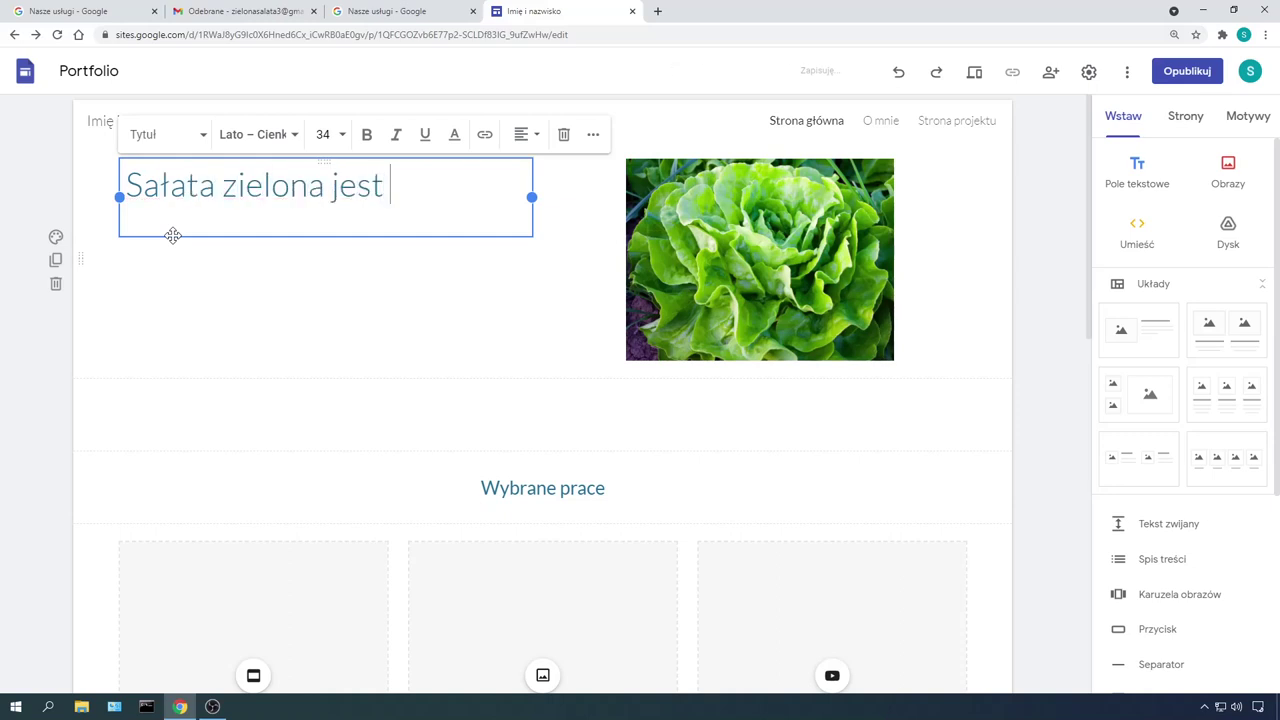
text(zdrowa i smaczna)
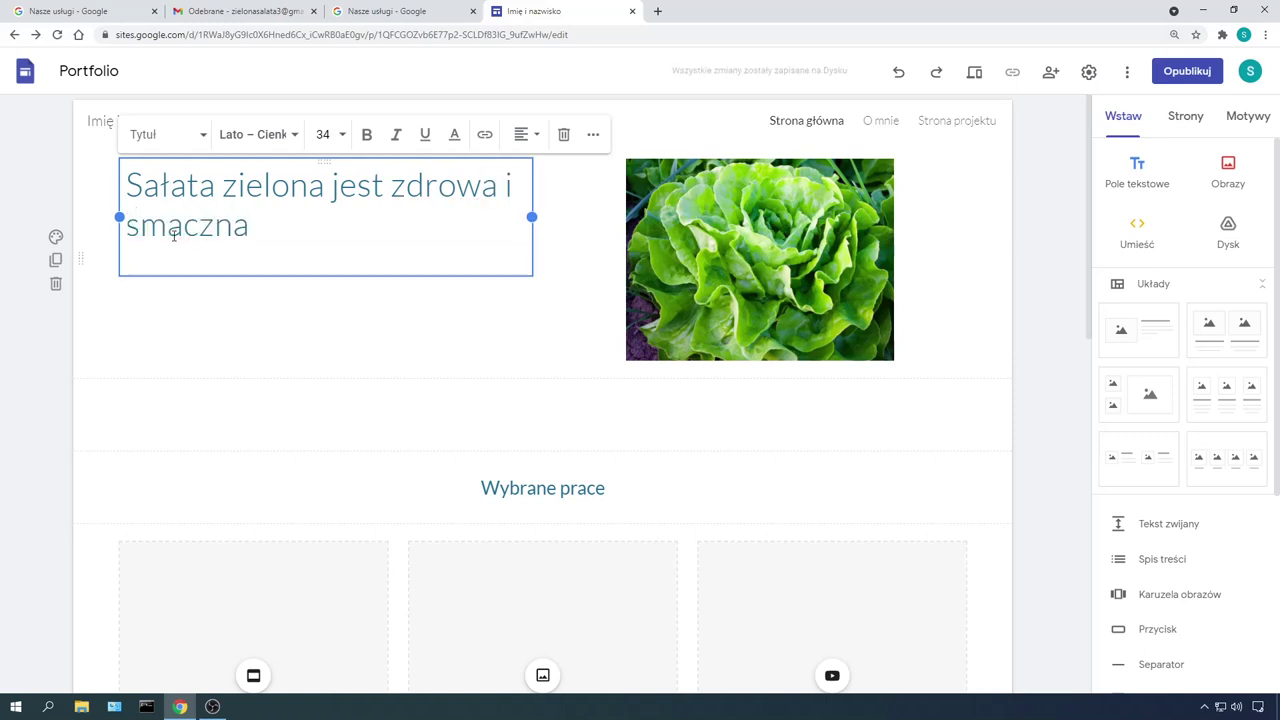
key(Return)
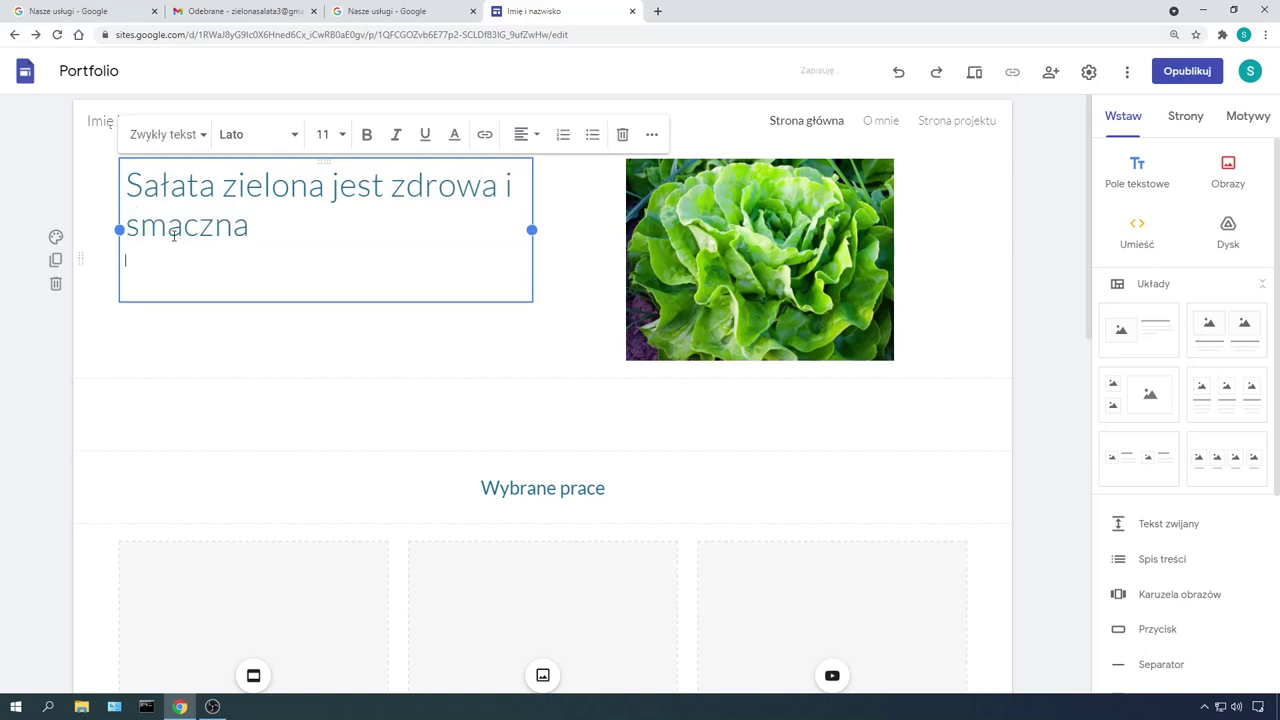
click(1071, 292)
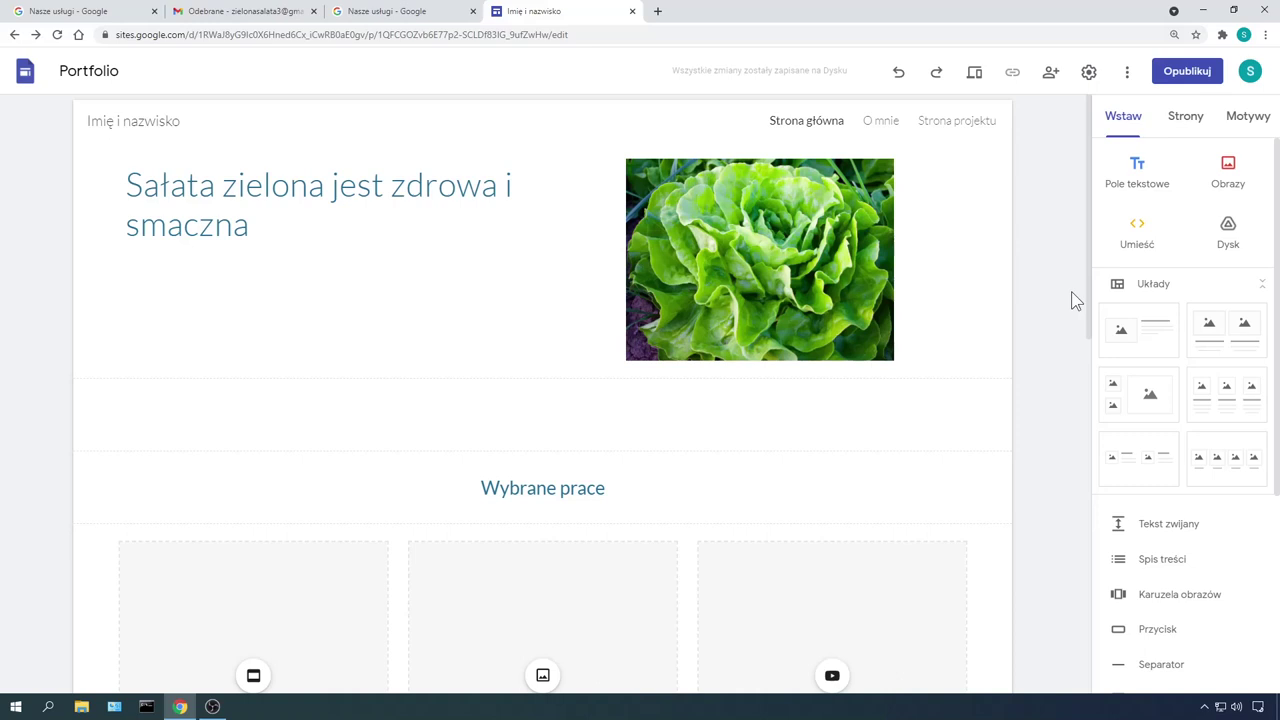
Step: Publish the site under the web address salatazielona2, trying salatazielona and salatazielona1 first
click(1183, 75)
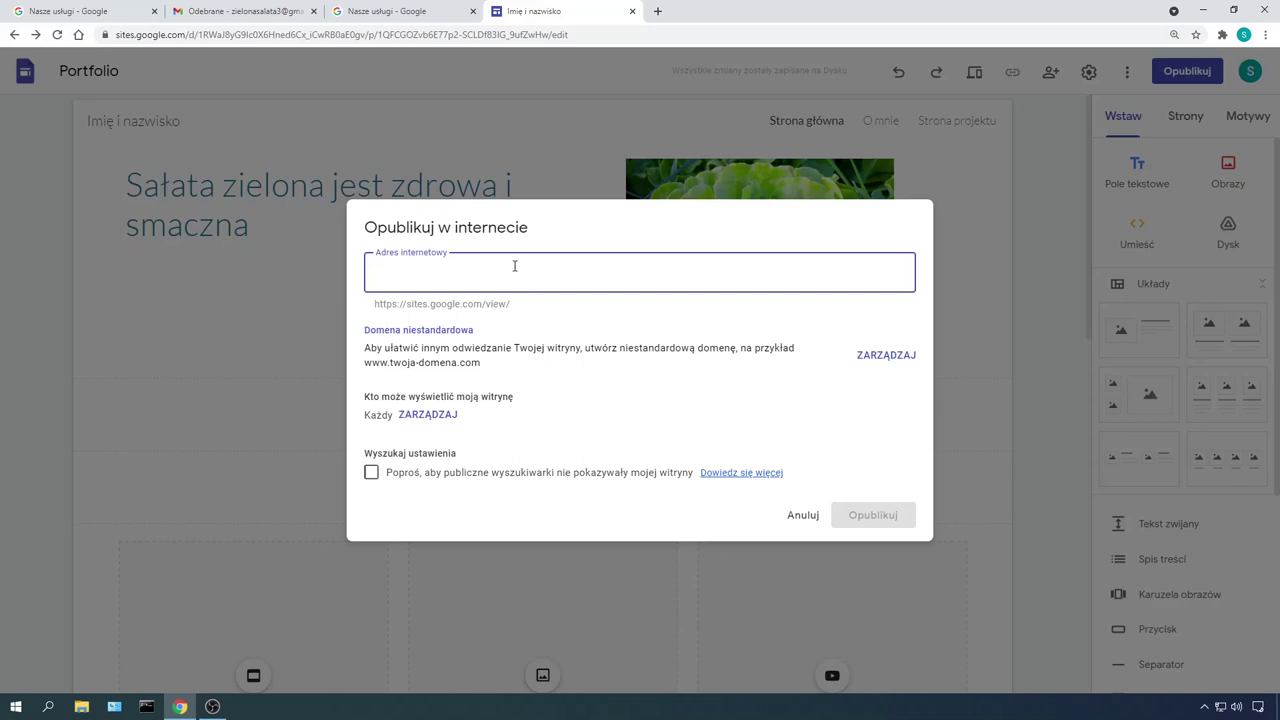
text(salatazielona)
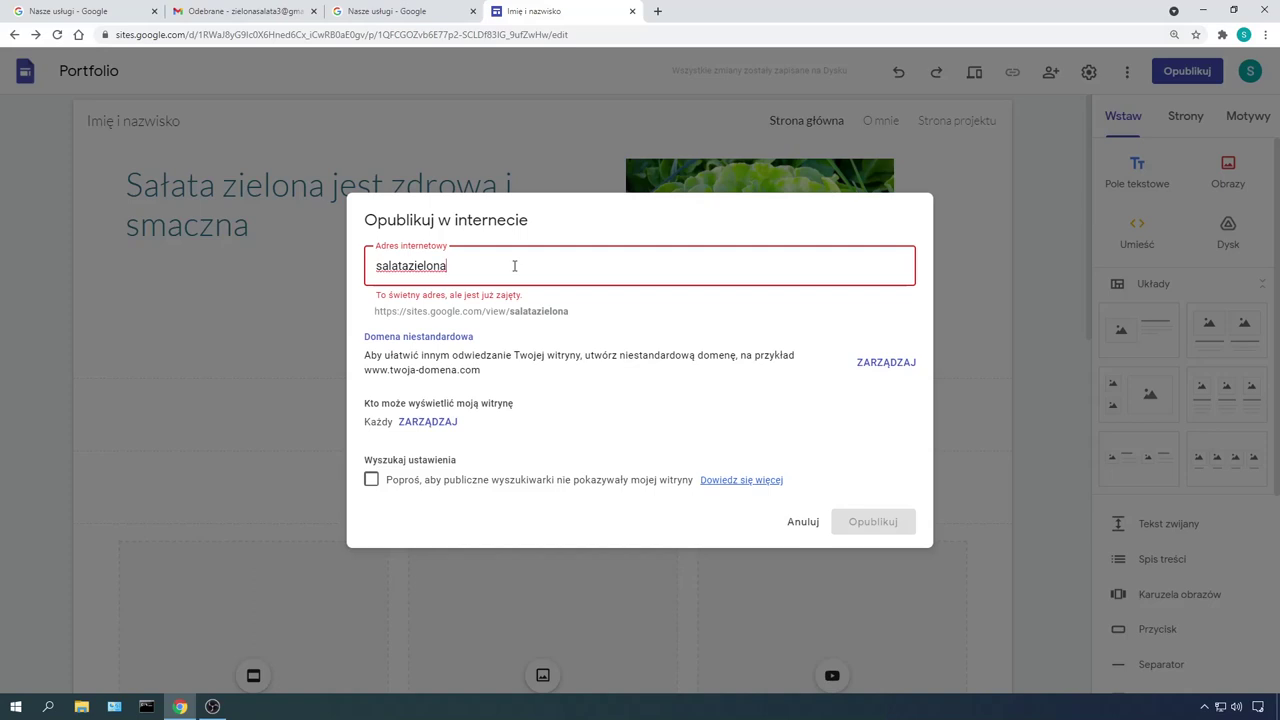
text(1)
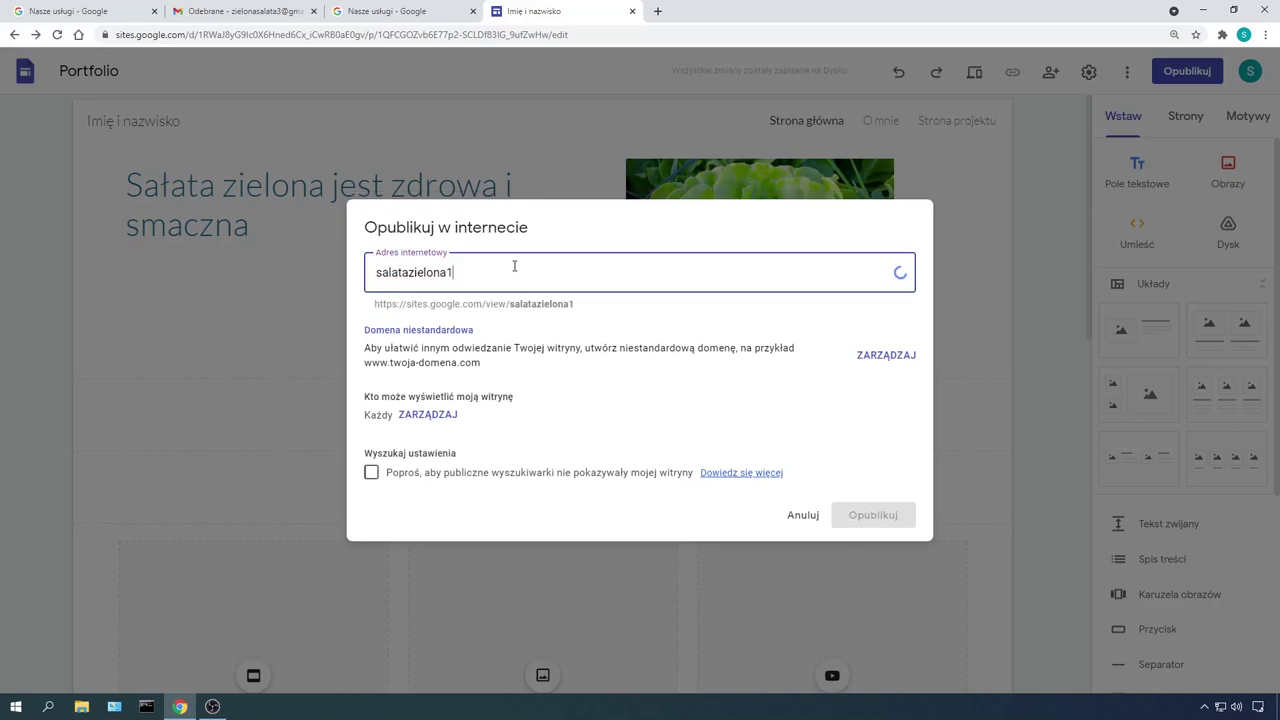
key(BackSpace)
text(2)
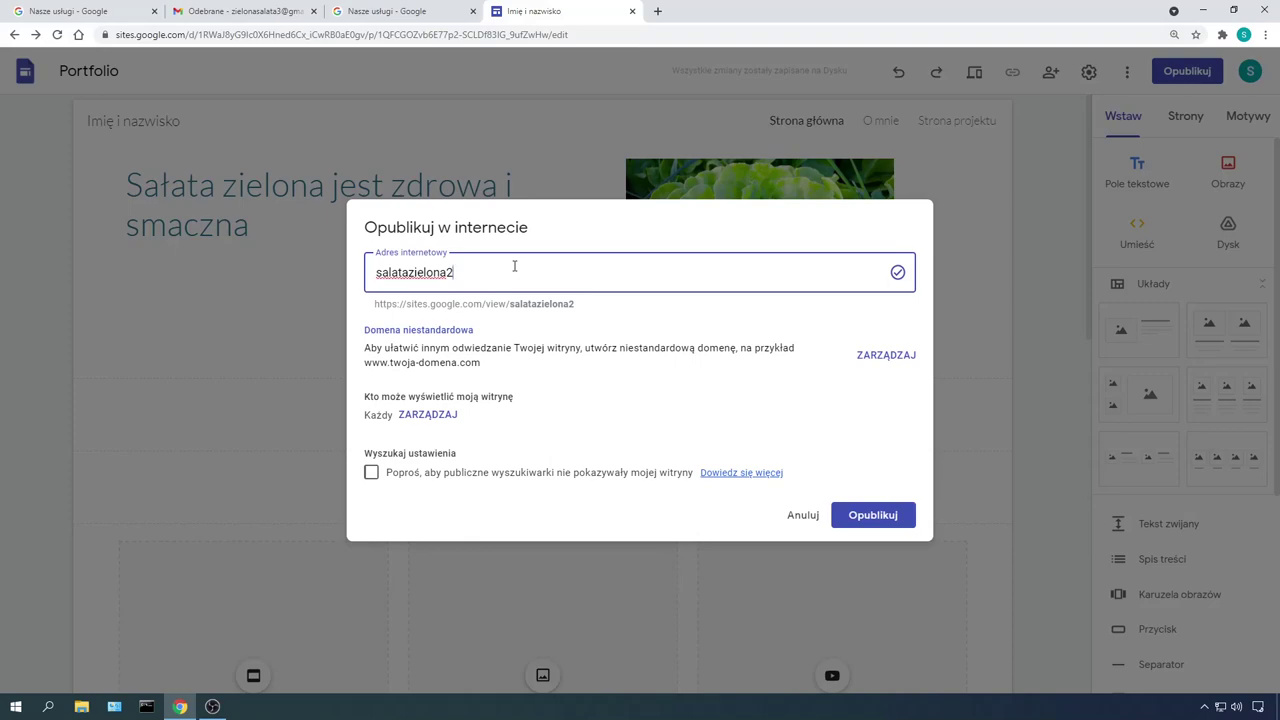
click(866, 521)
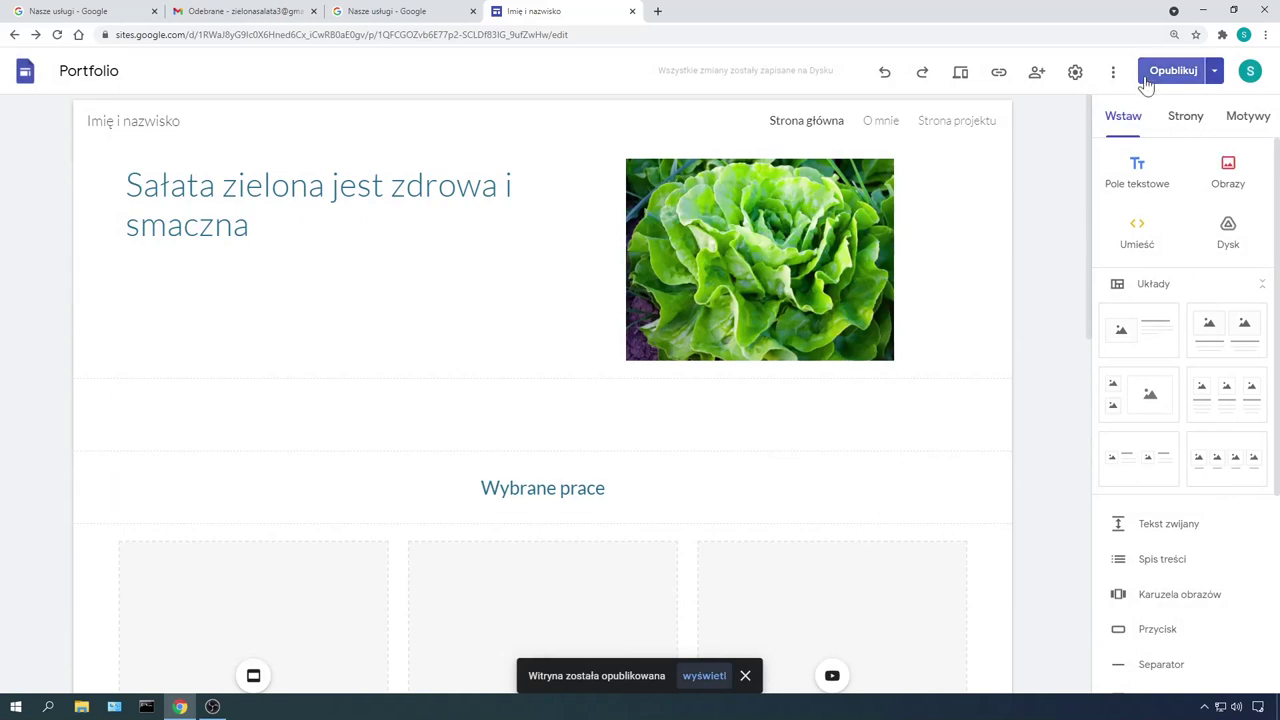
Step: View the published site and copy its address up to salatazielona2, without the page name at the end
click(1215, 72)
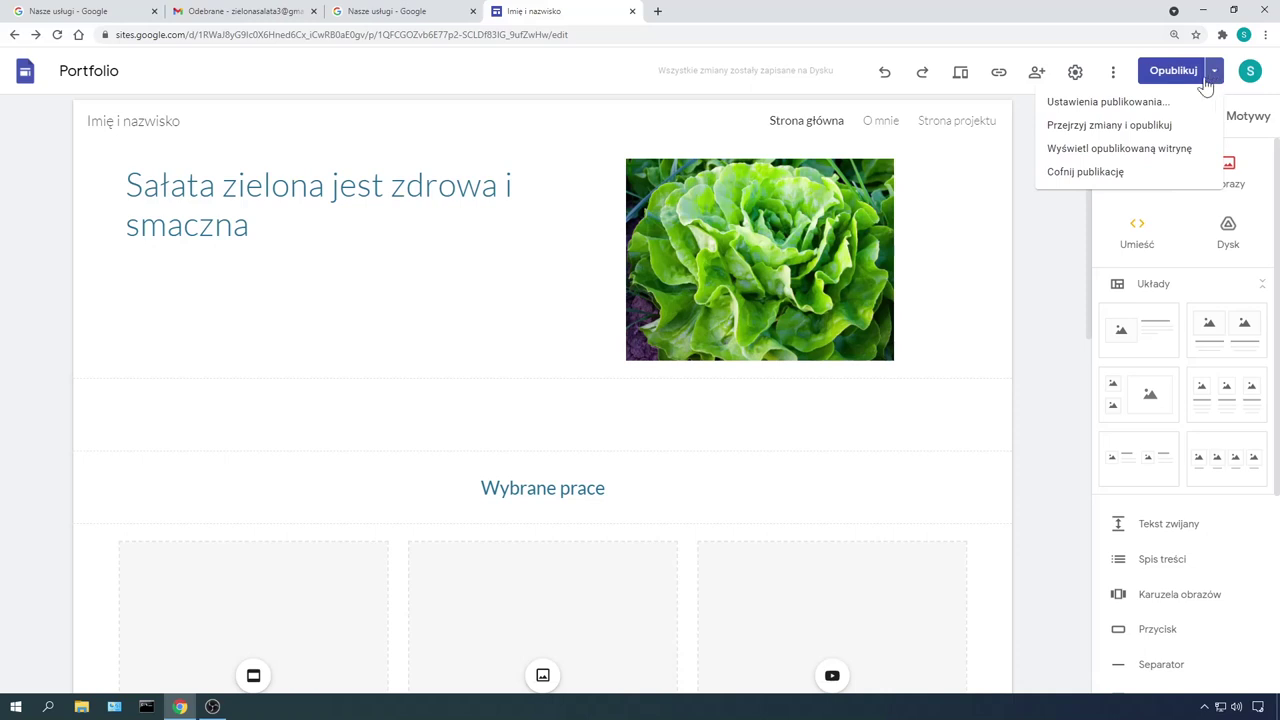
click(1092, 155)
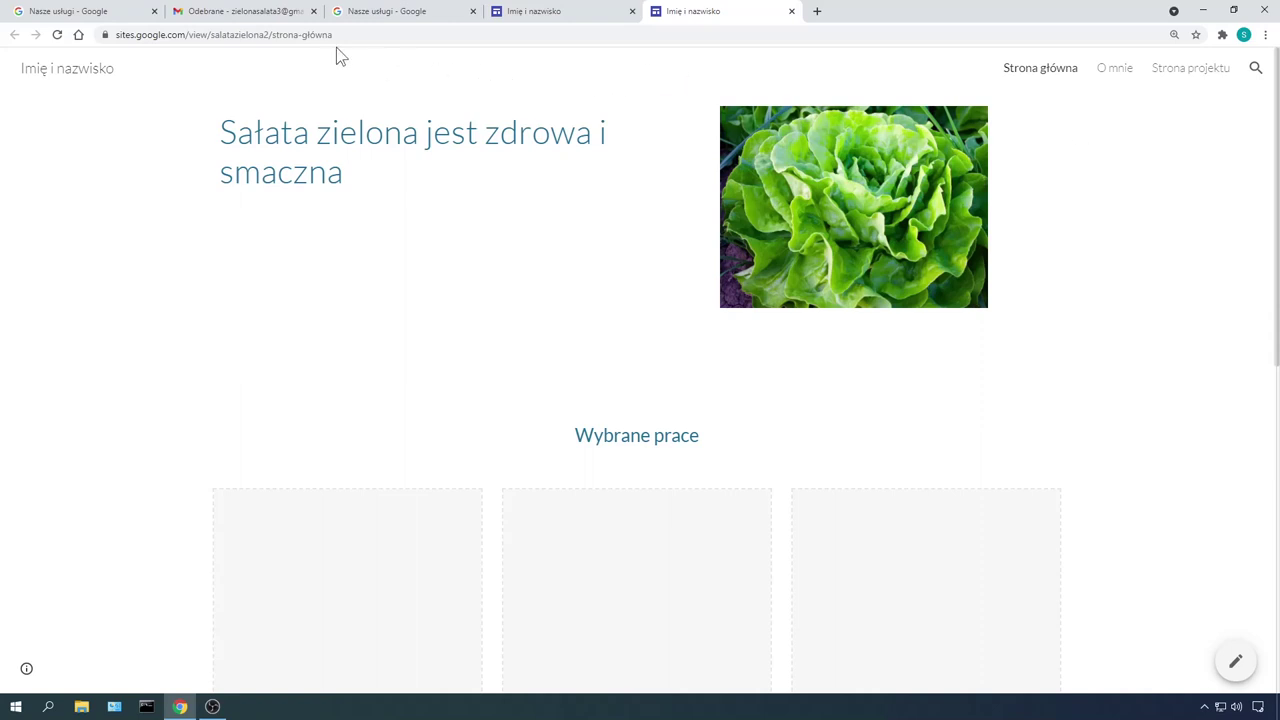
drag(268, 34, 116, 36)
key(ctrl+c)
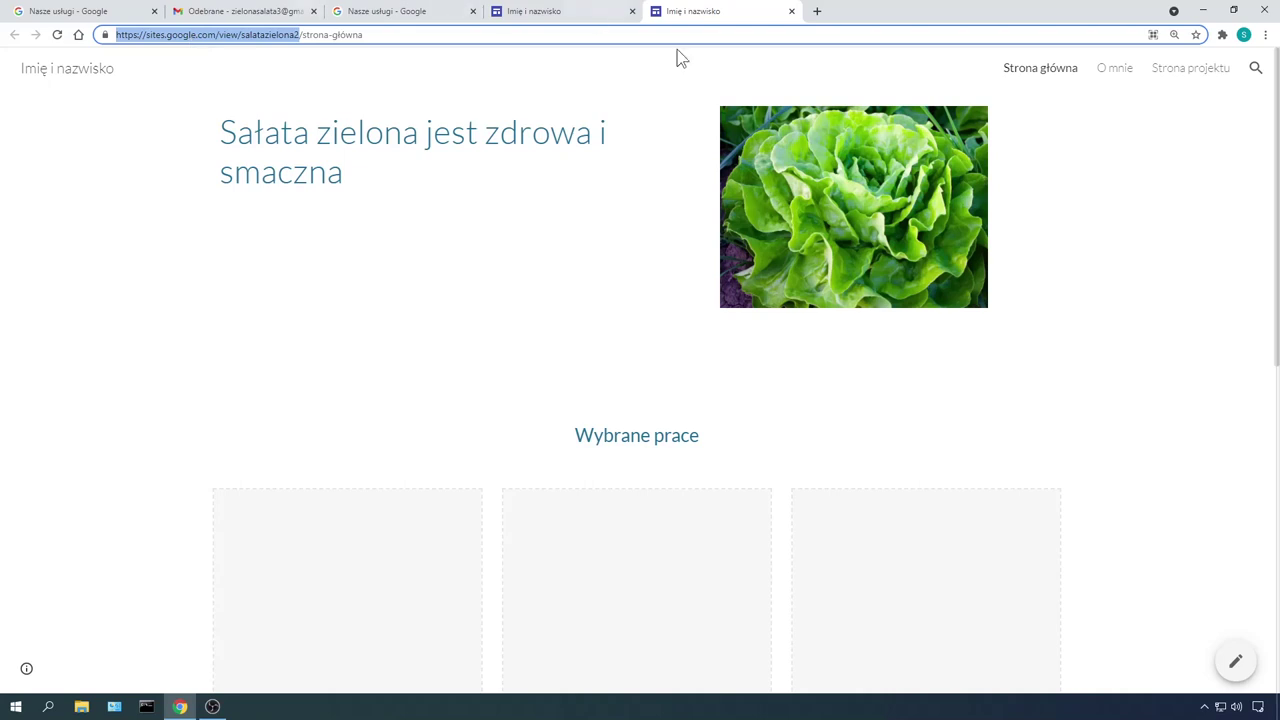
Step: Check the copied address in a new browser tab, and close both views of the published site
click(817, 11)
click(550, 35)
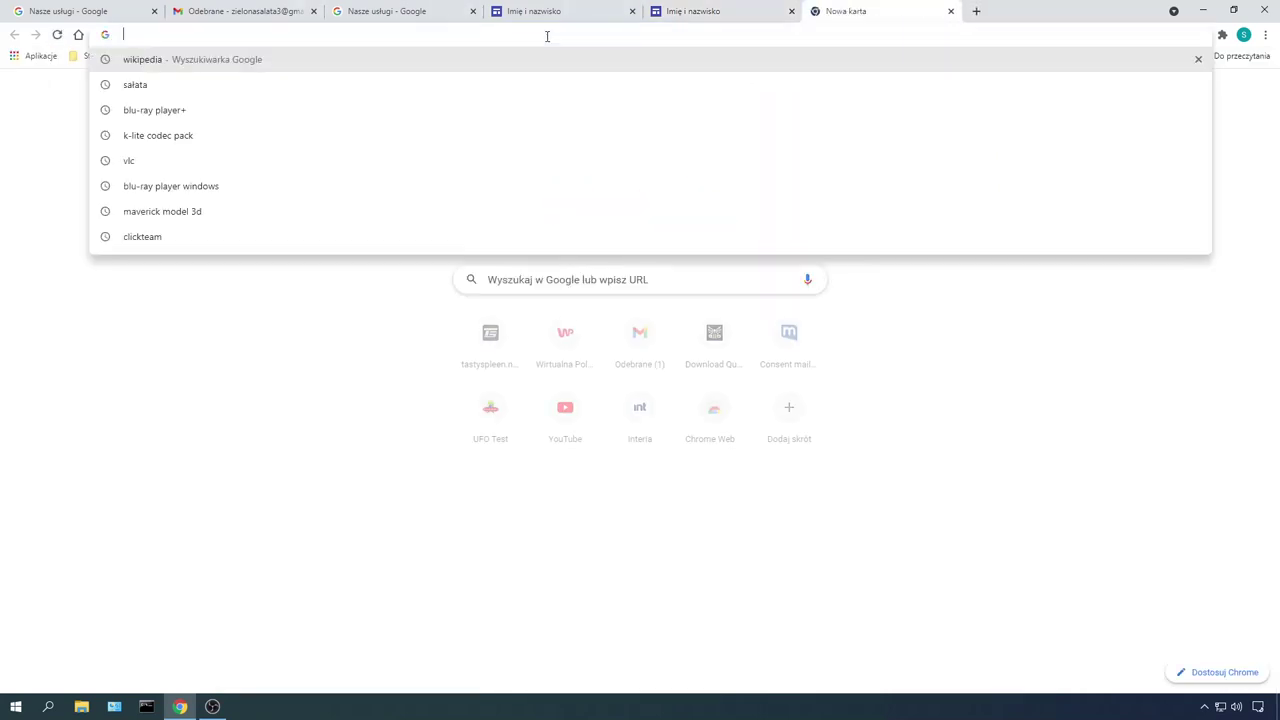
key(ctrl+v)
key(Return)
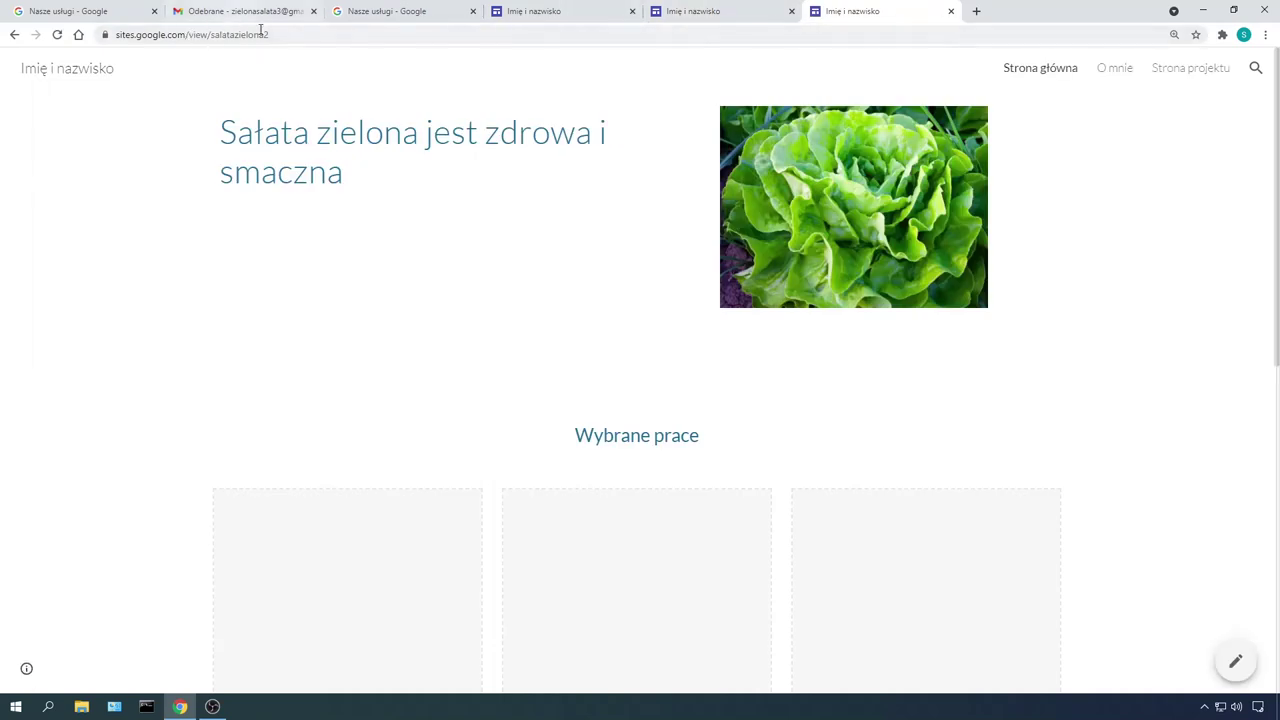
drag(286, 34, 214, 40)
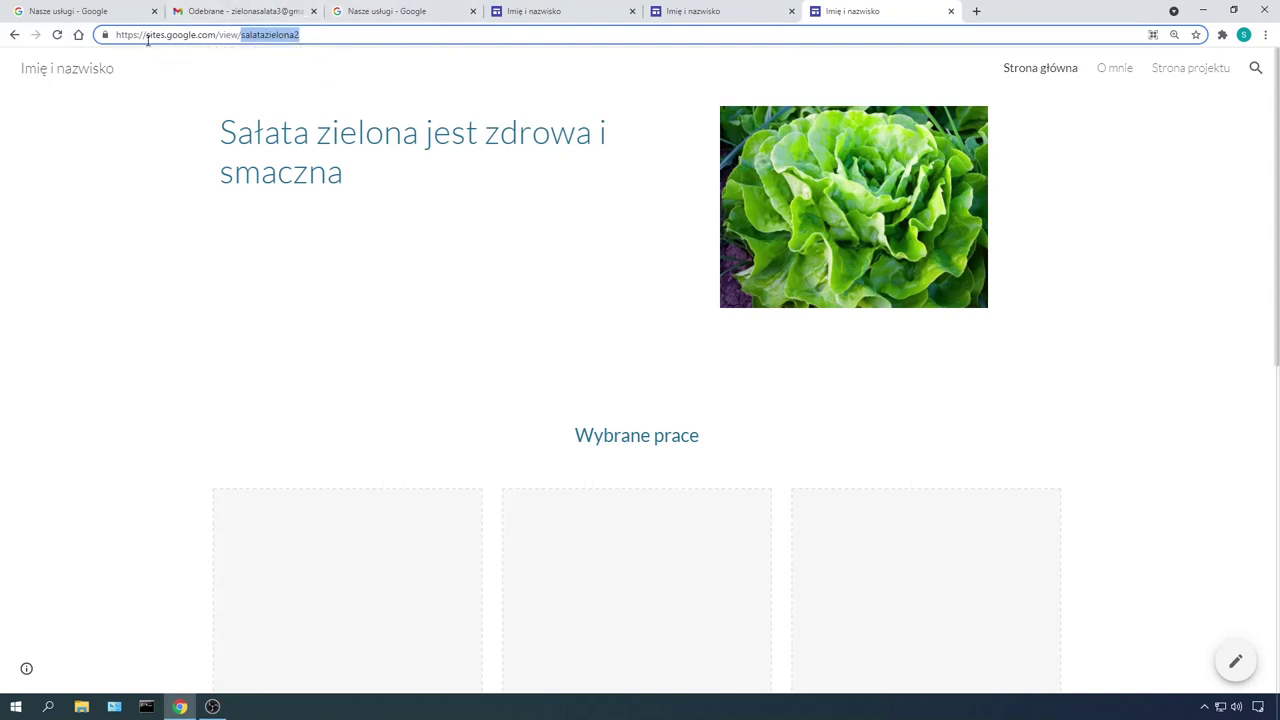
click(952, 11)
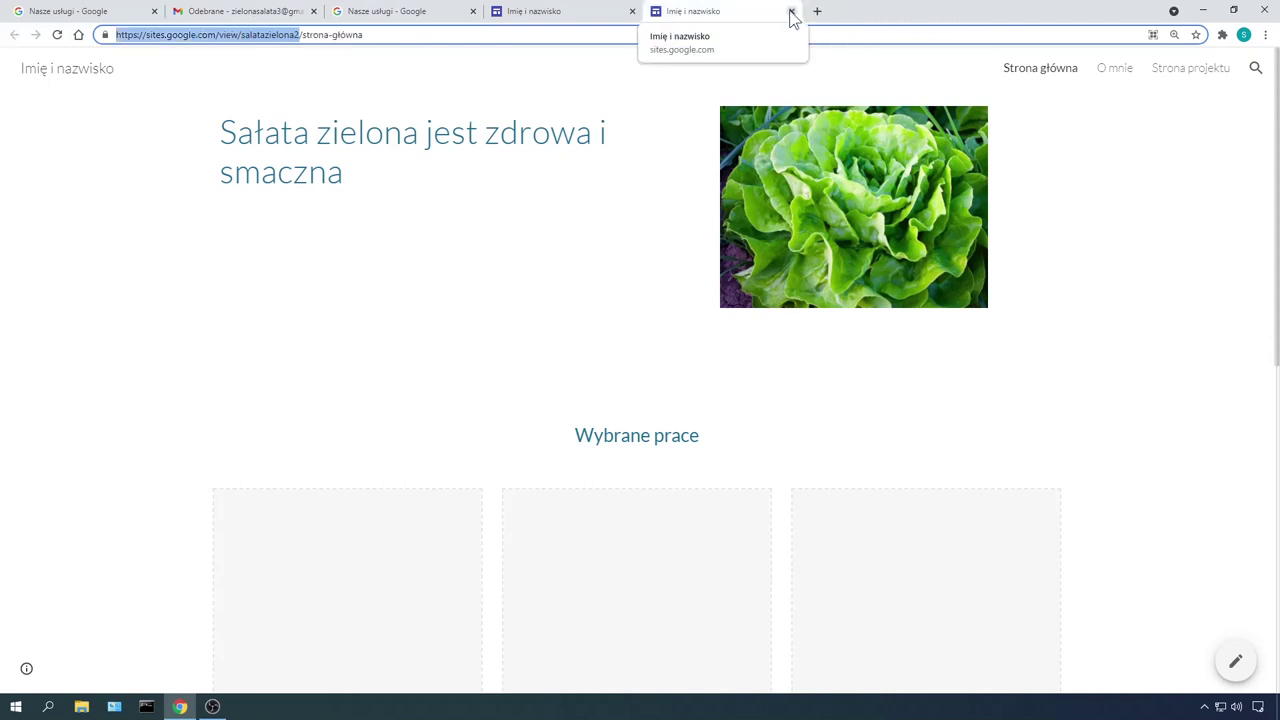
click(790, 12)
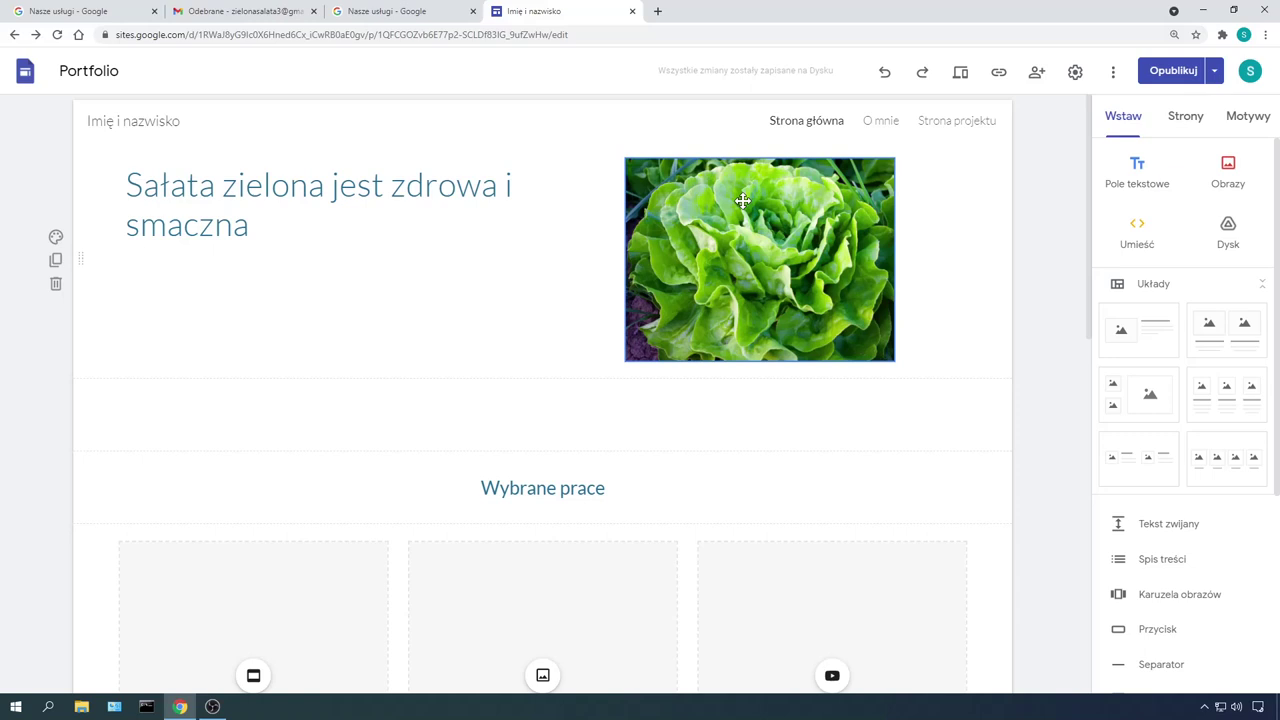
Step: Replace the "Wybrane prace" heading with "Wpisać coś na początek" and add an empty line below it
click(496, 489)
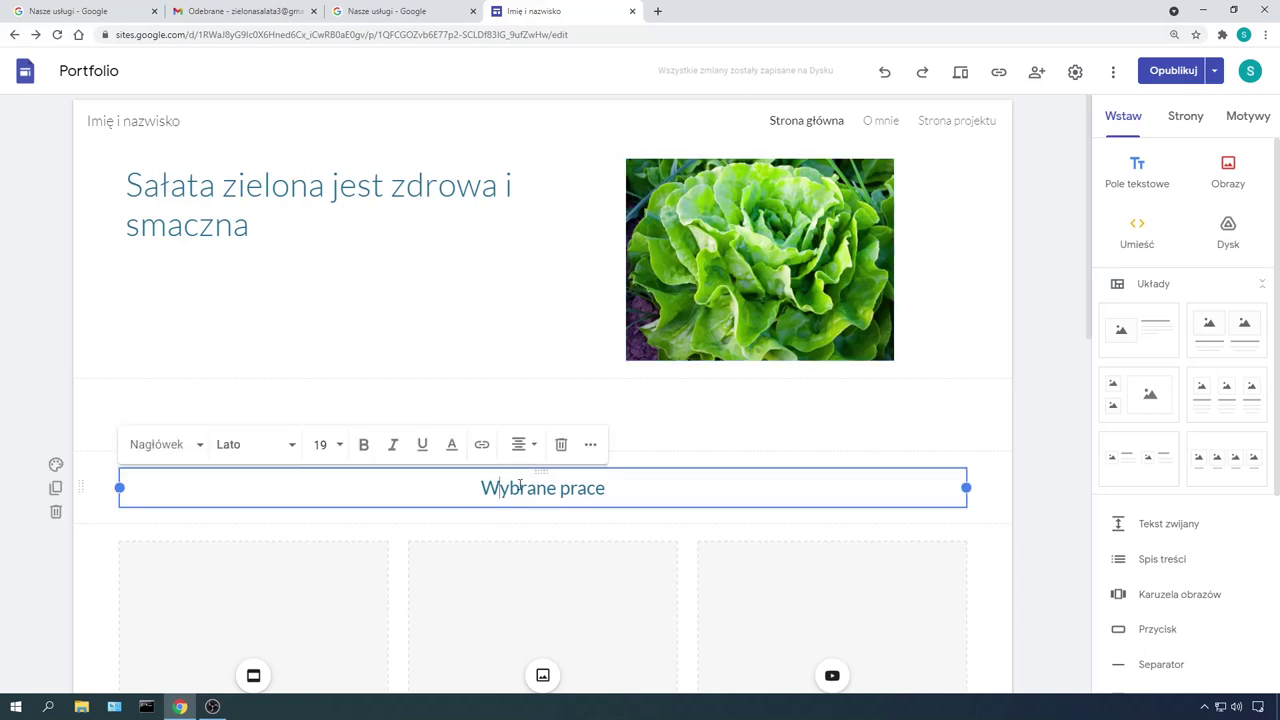
drag(629, 487, 460, 482)
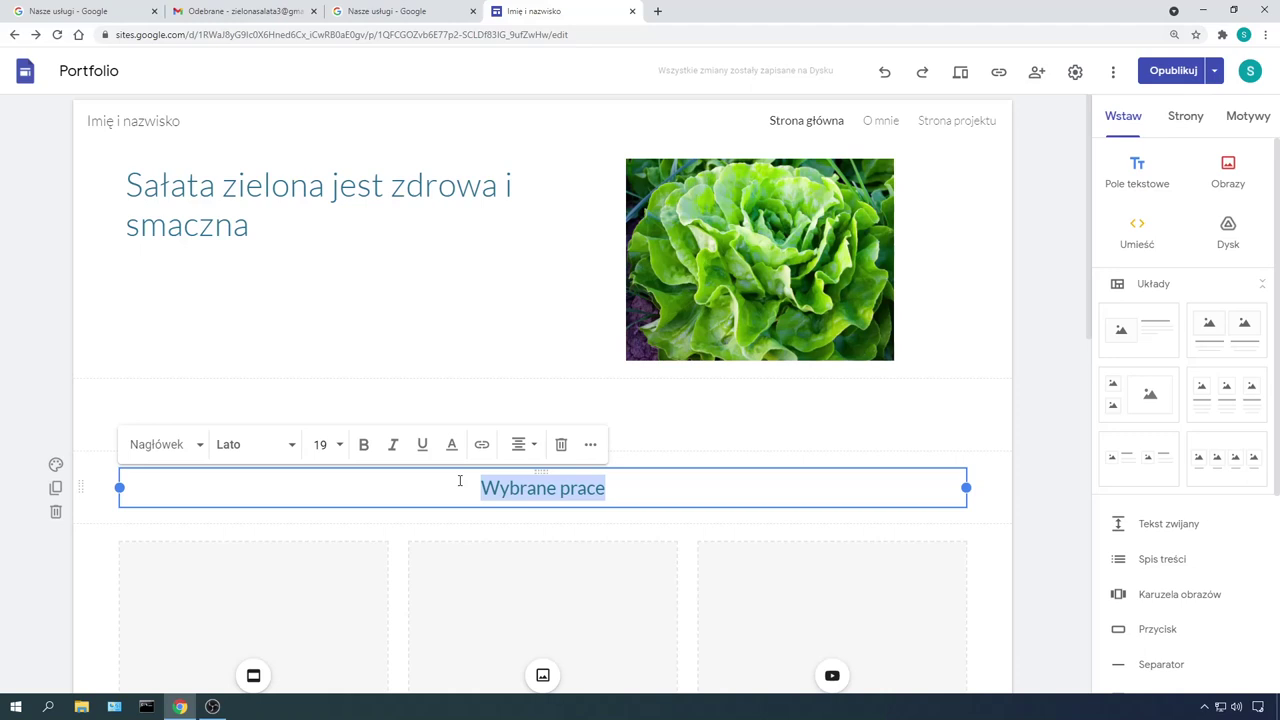
text(Wpisać c)
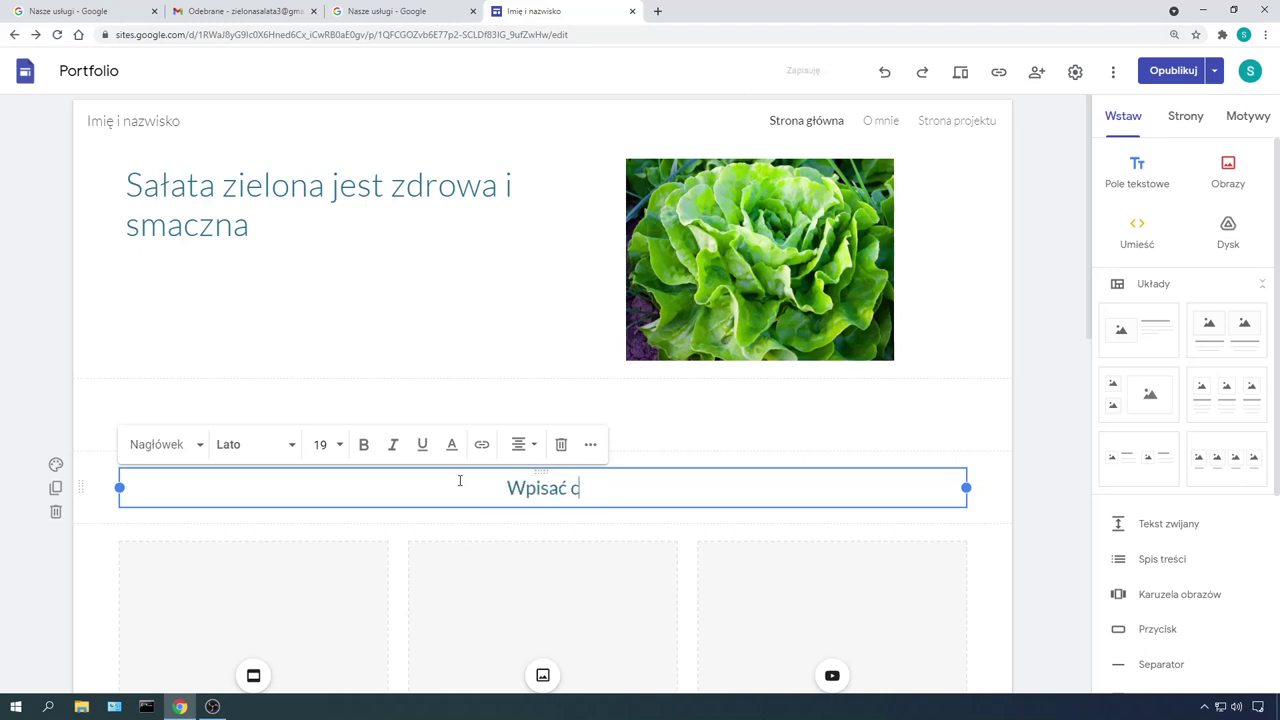
text(oś na począte)
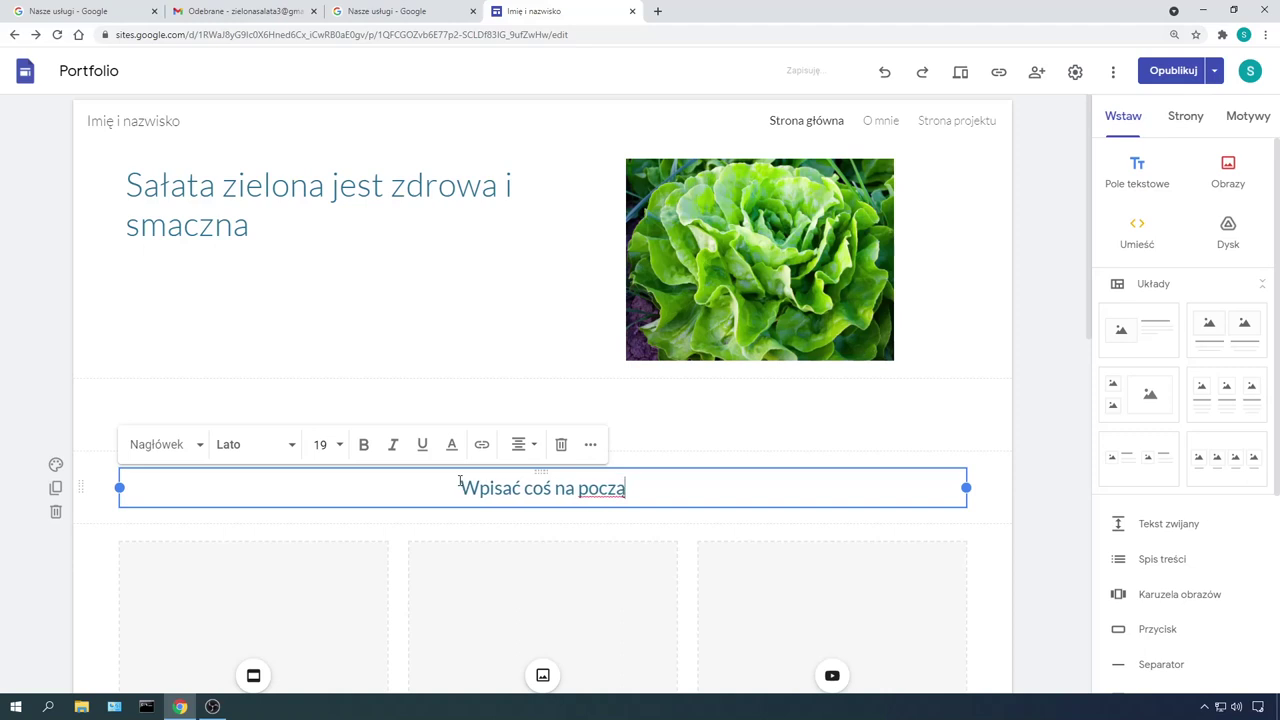
text(k)
key(Return)
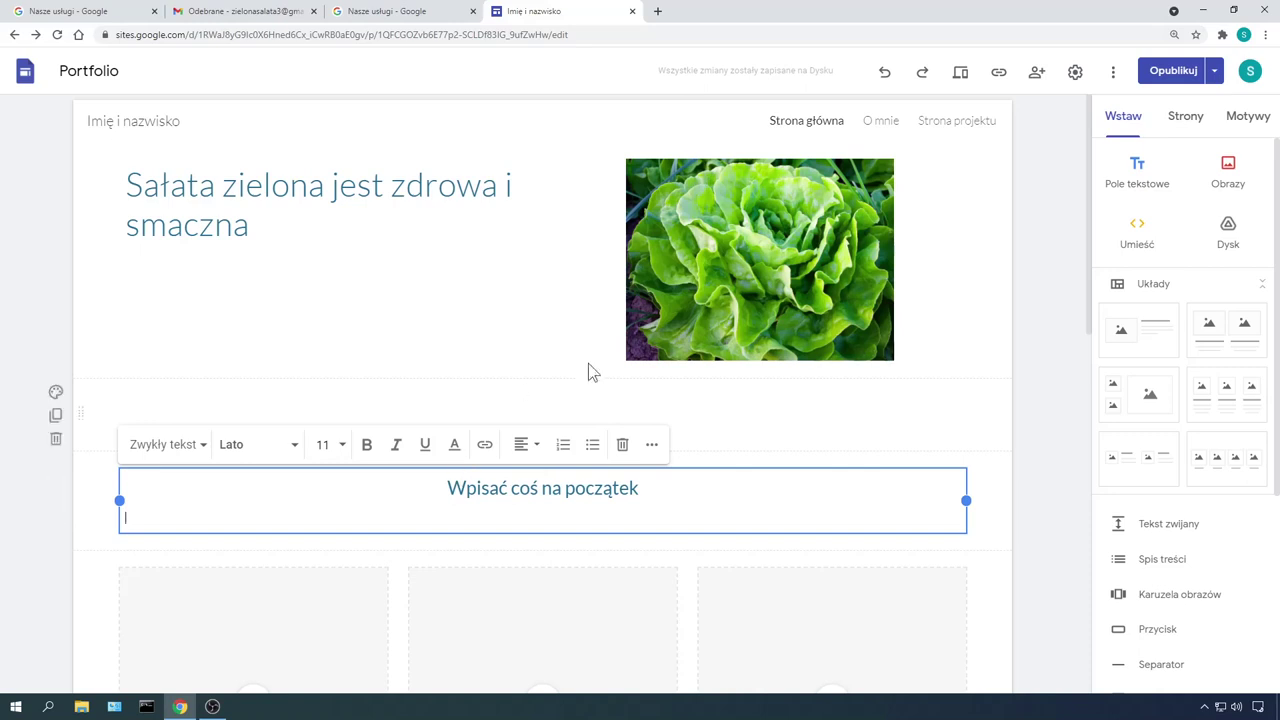
scroll(741, 268, down, 1)
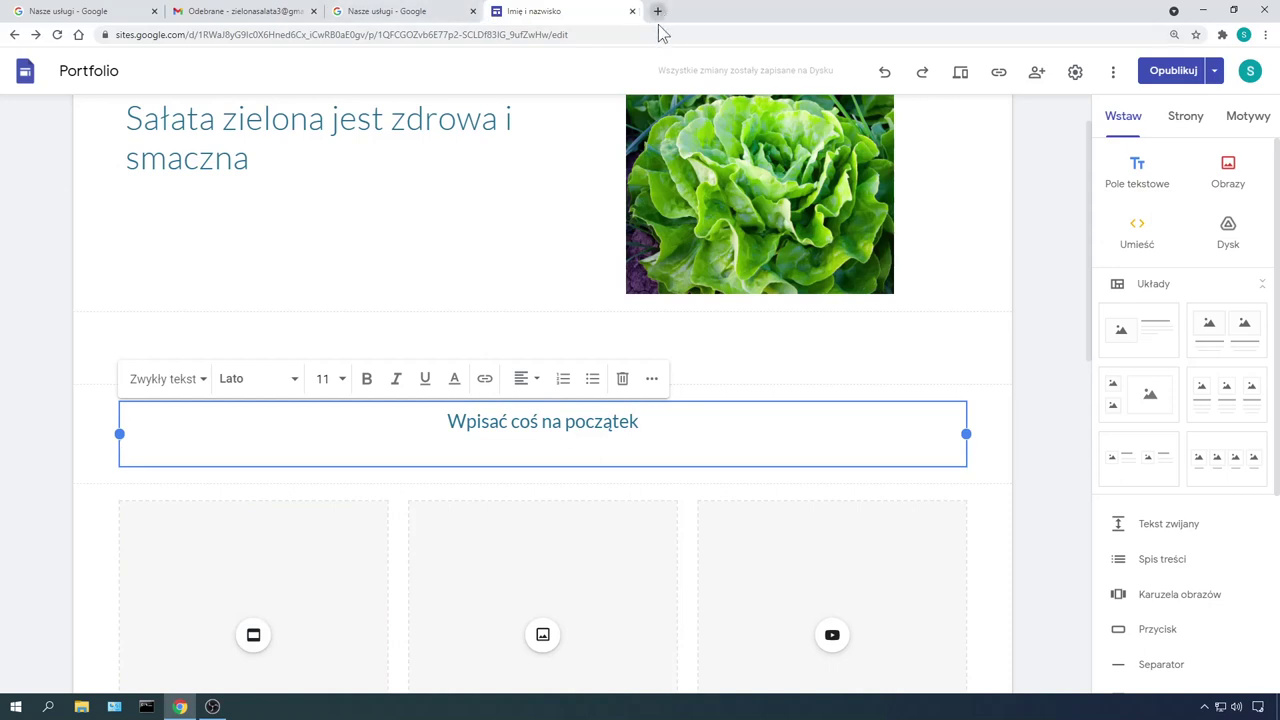
drag(605, 34, 167, 34)
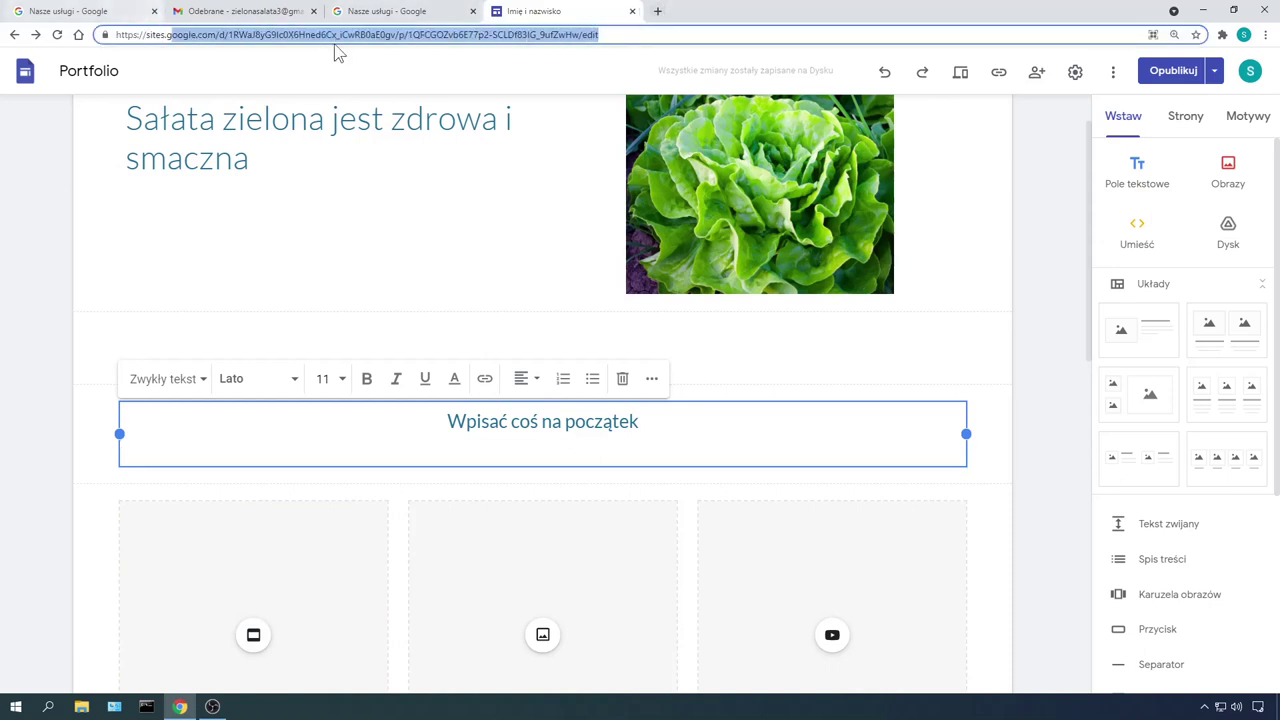
click(876, 482)
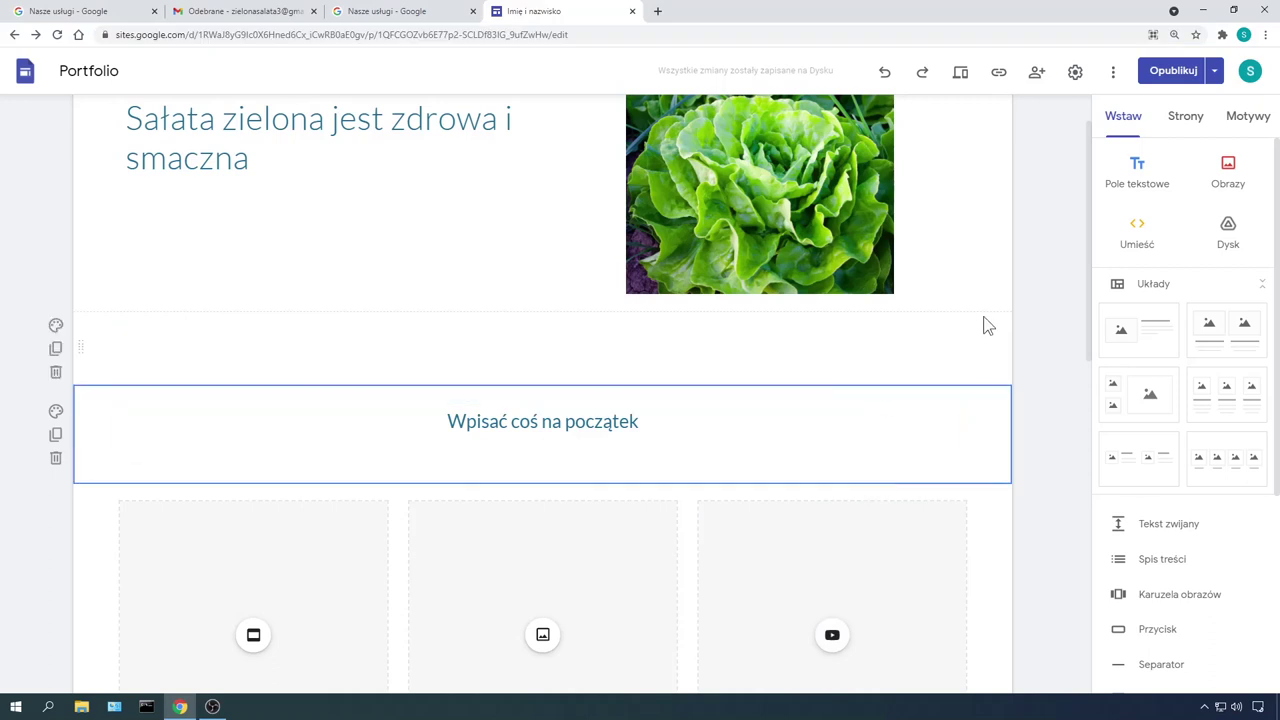
click(927, 346)
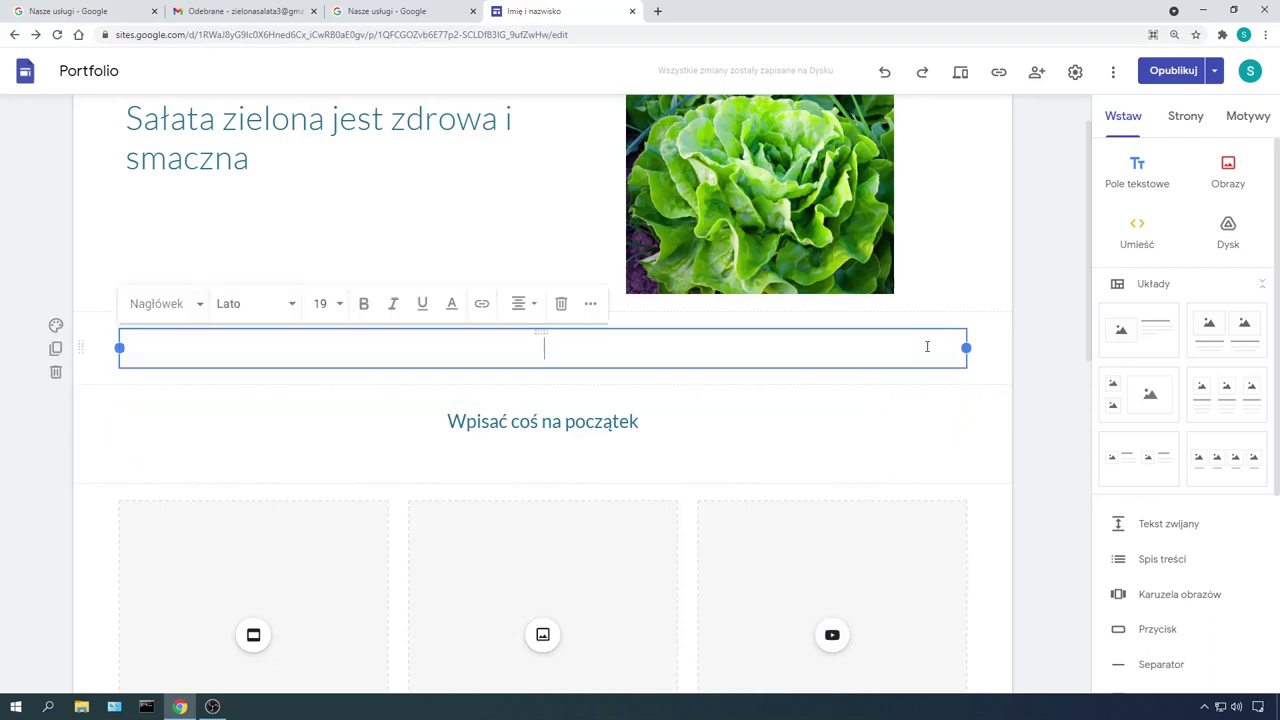
click(741, 430)
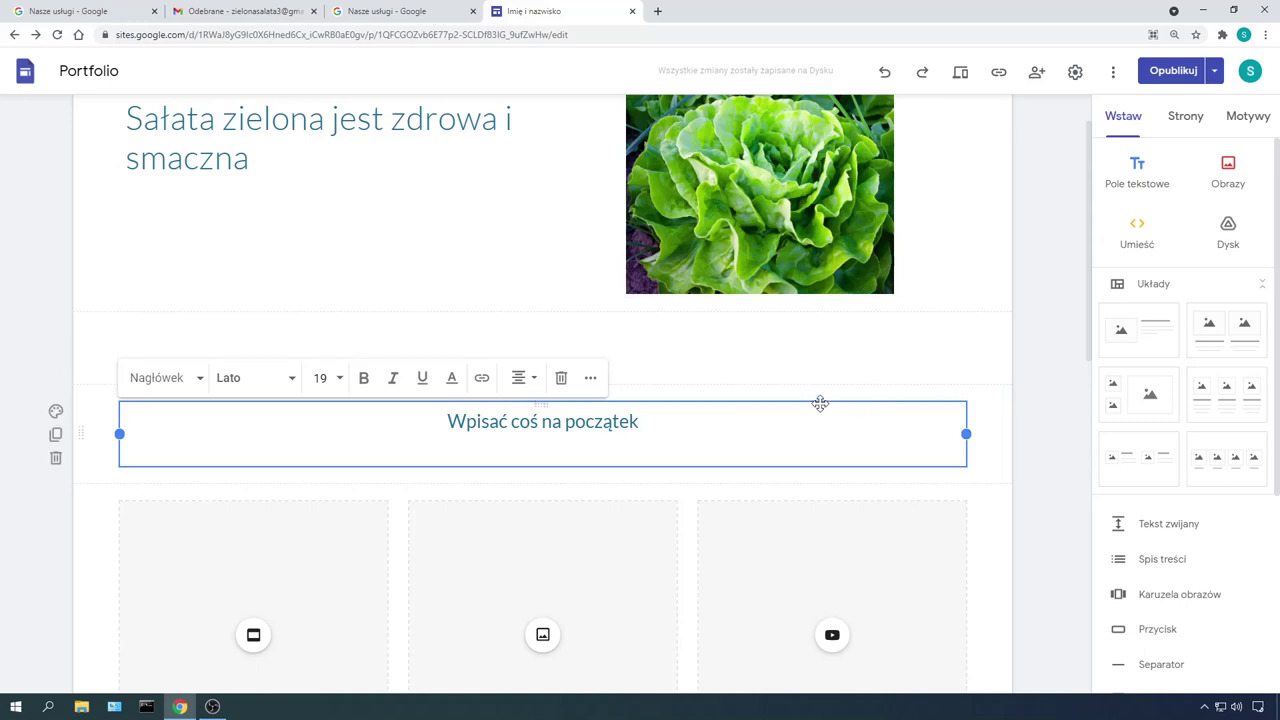
Step: Narrow the empty text box below the lettuce image to the right half of its section and enter "teskt" in it
click(718, 342)
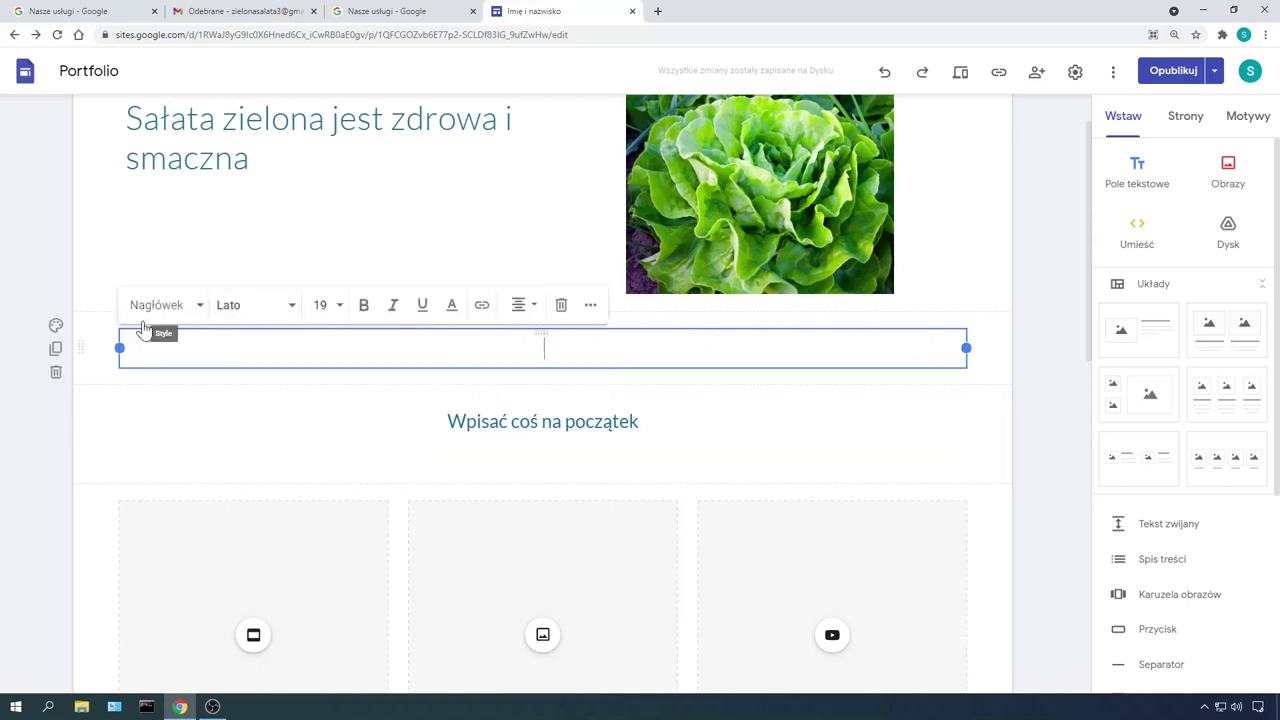
drag(117, 347, 596, 365)
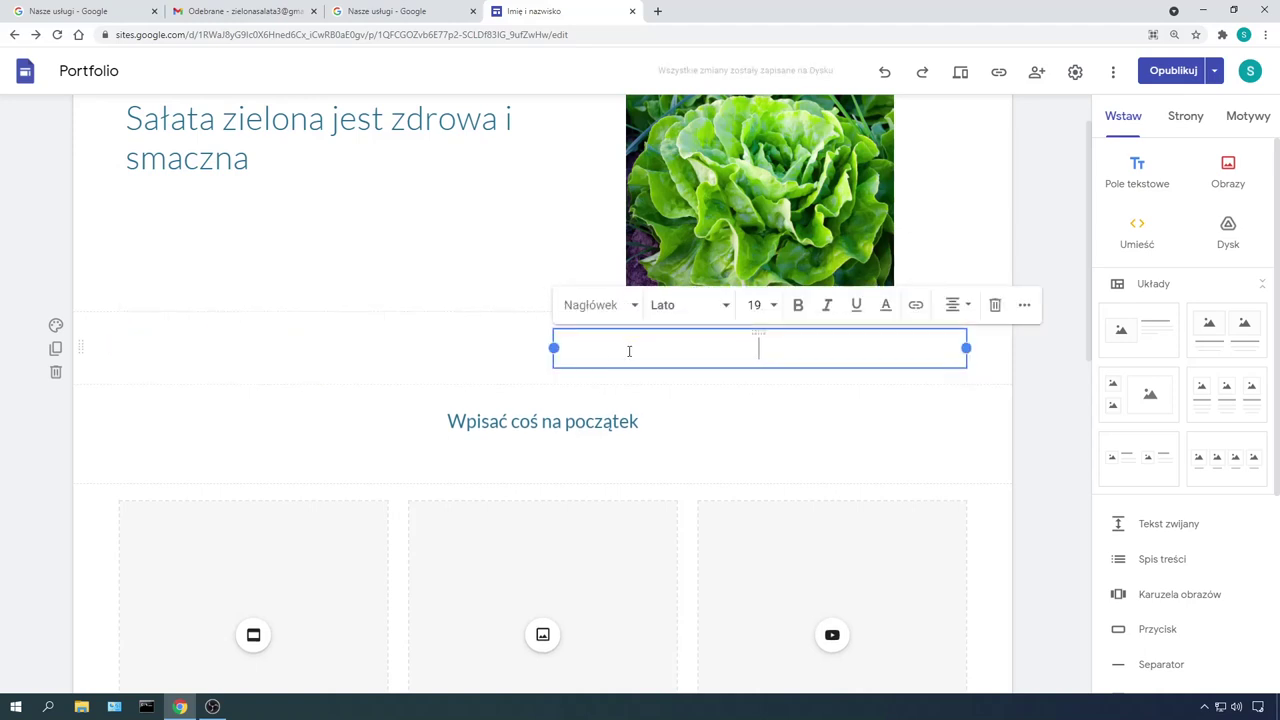
text(teskt)
Step: Format the word "teskt" in bold with font size 36
drag(791, 354, 720, 349)
click(771, 312)
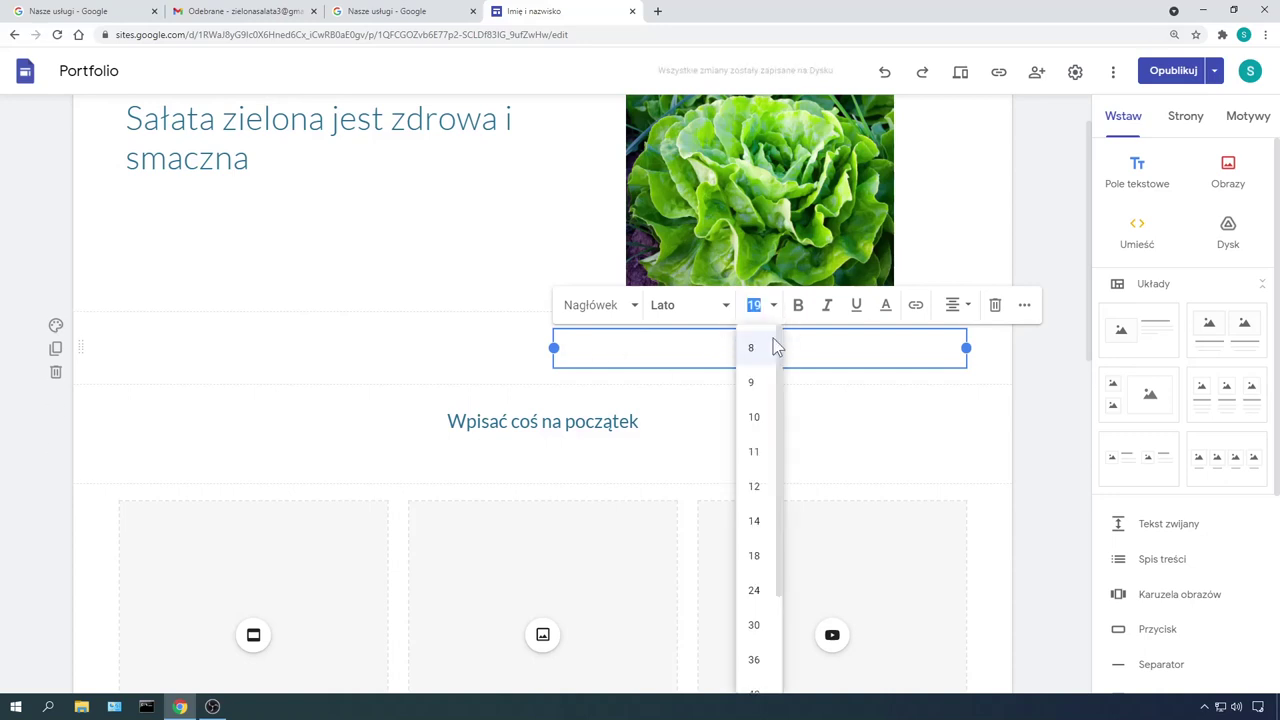
click(755, 662)
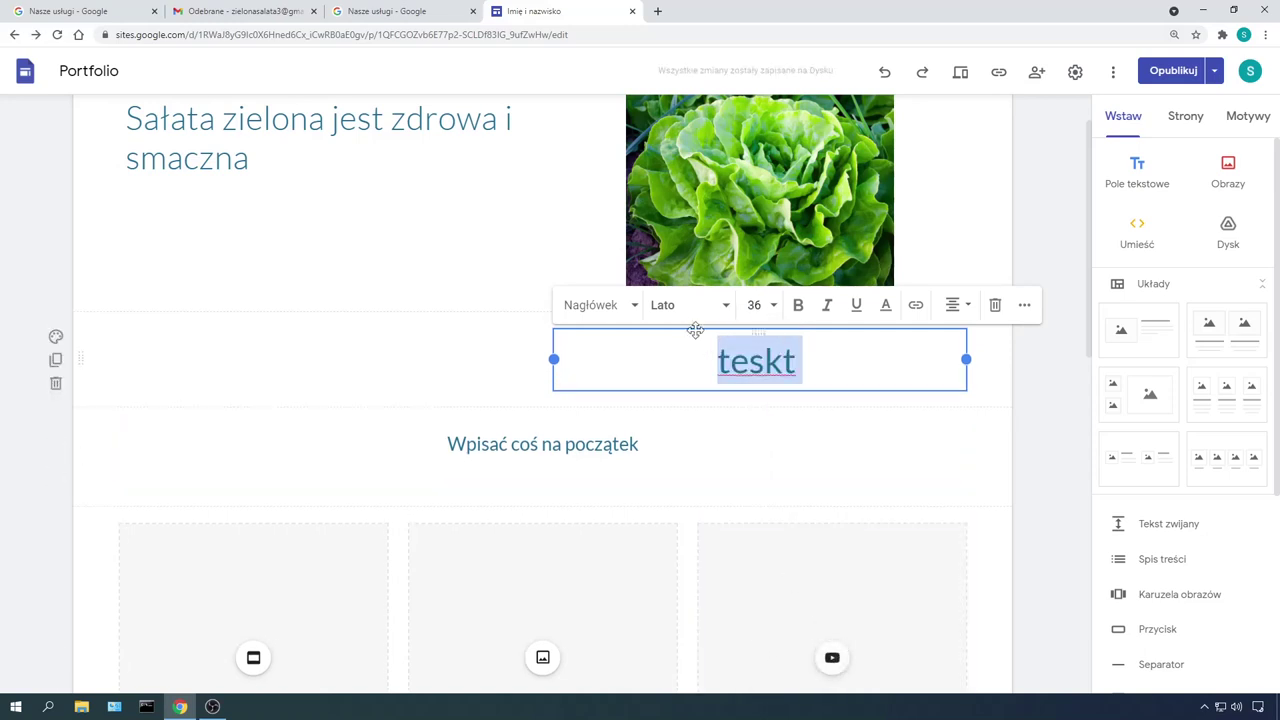
click(800, 312)
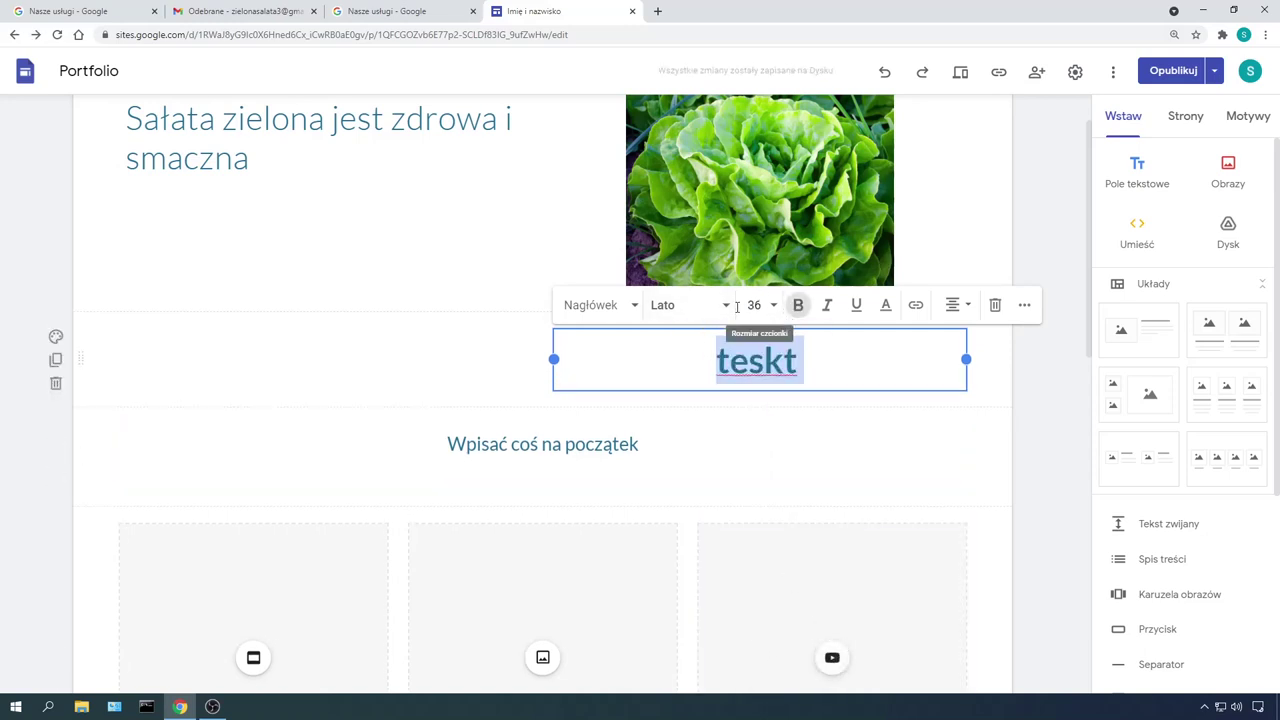
Step: Change the font of the word "teskt" to Impact
click(728, 307)
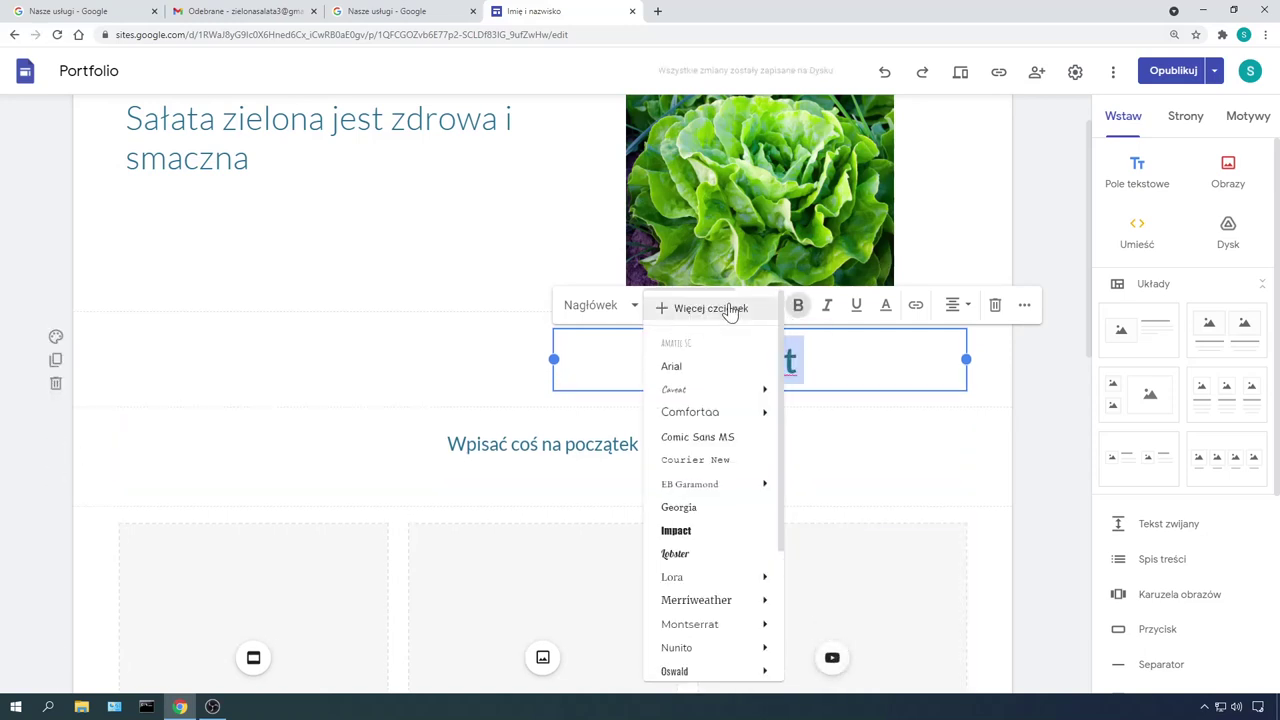
click(686, 531)
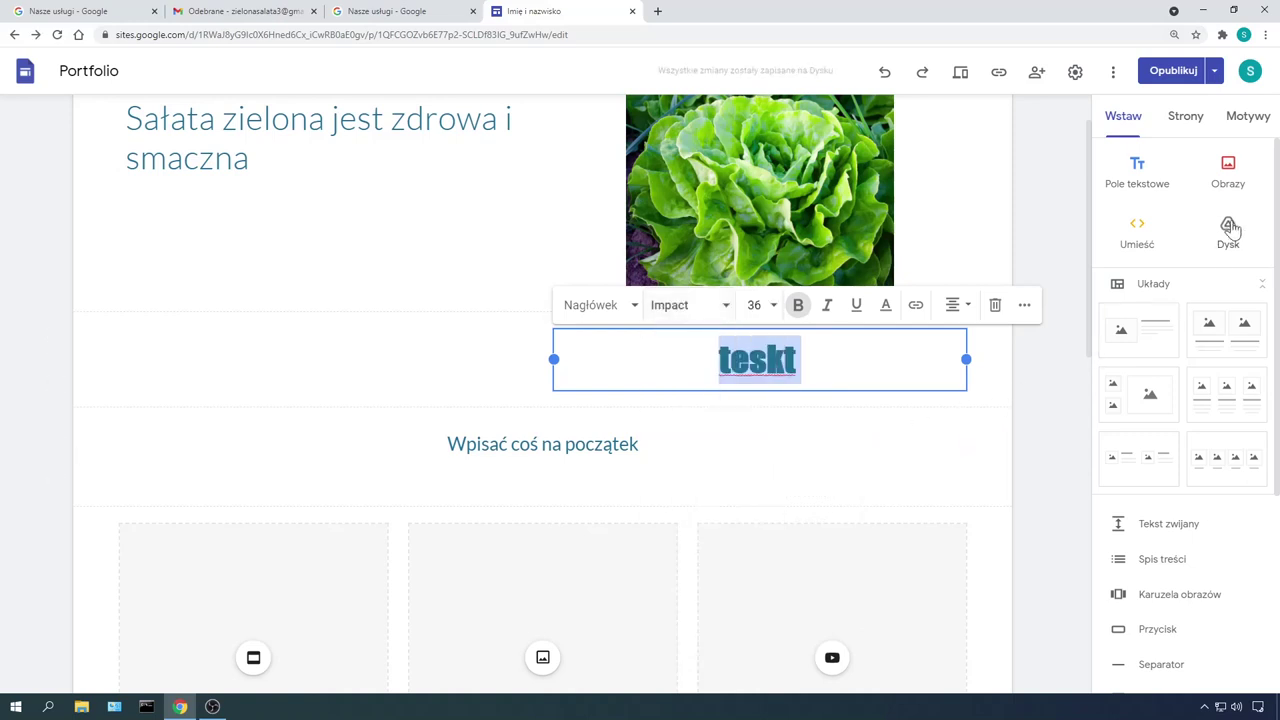
Step: Upload the red lettuce image from the computer below "teskt", then widen and place it in the right part of its section
click(1236, 175)
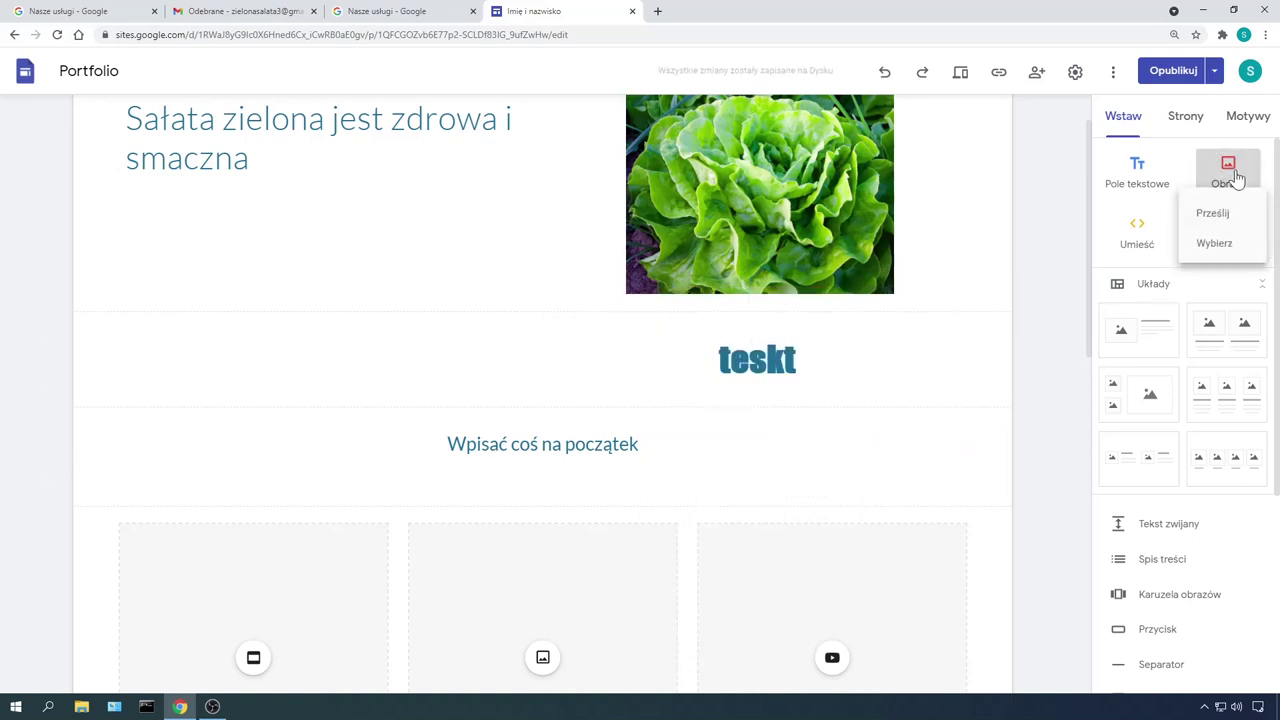
click(1208, 225)
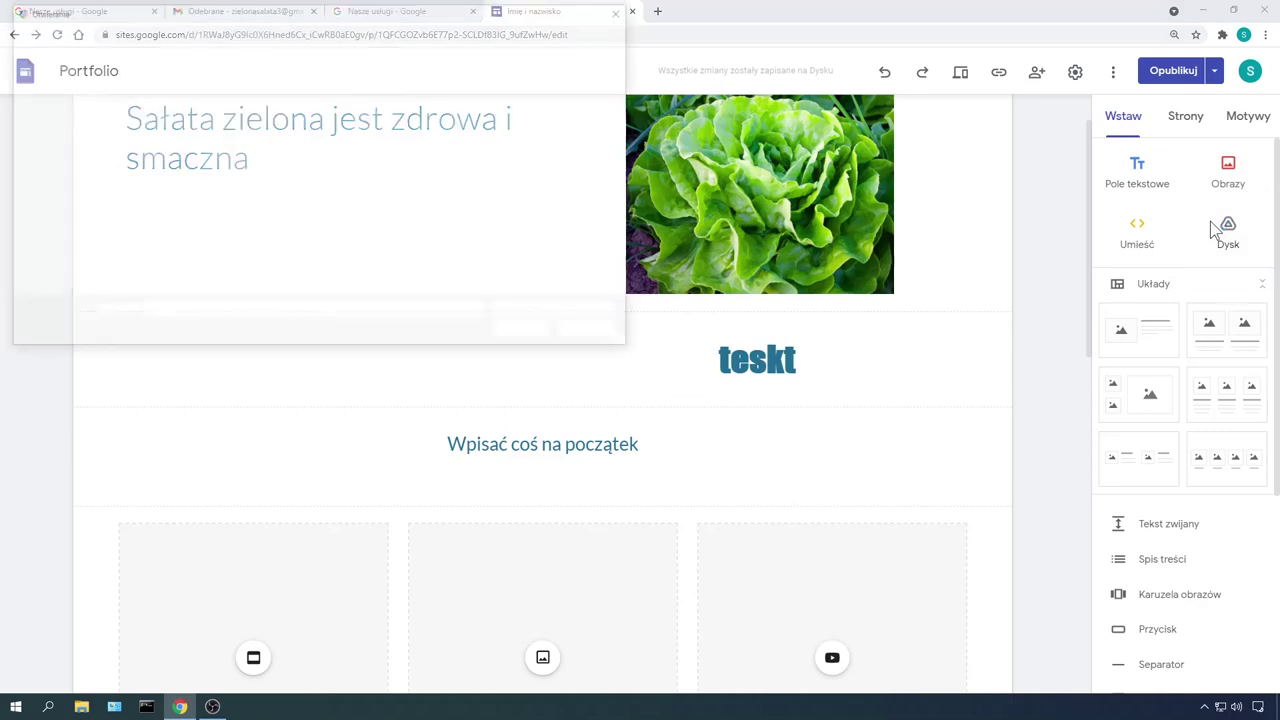
double_click(537, 118)
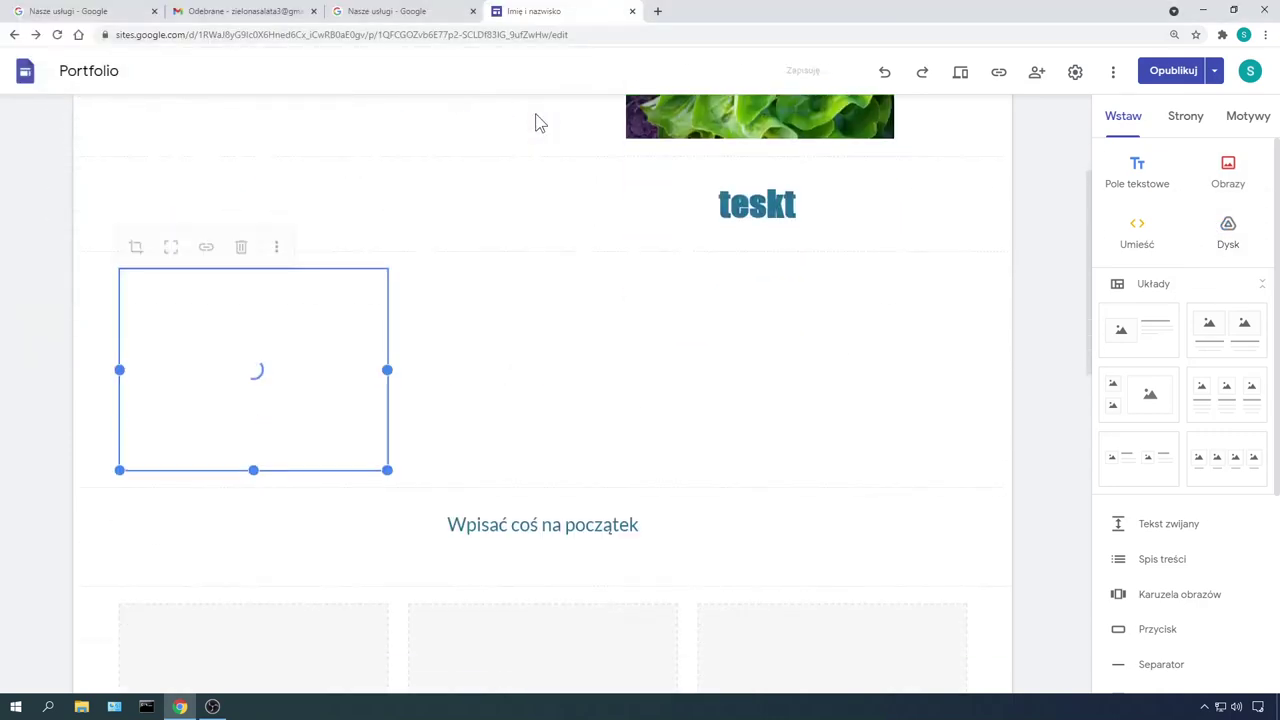
drag(388, 269, 939, 289)
scroll(939, 289, up, 3)
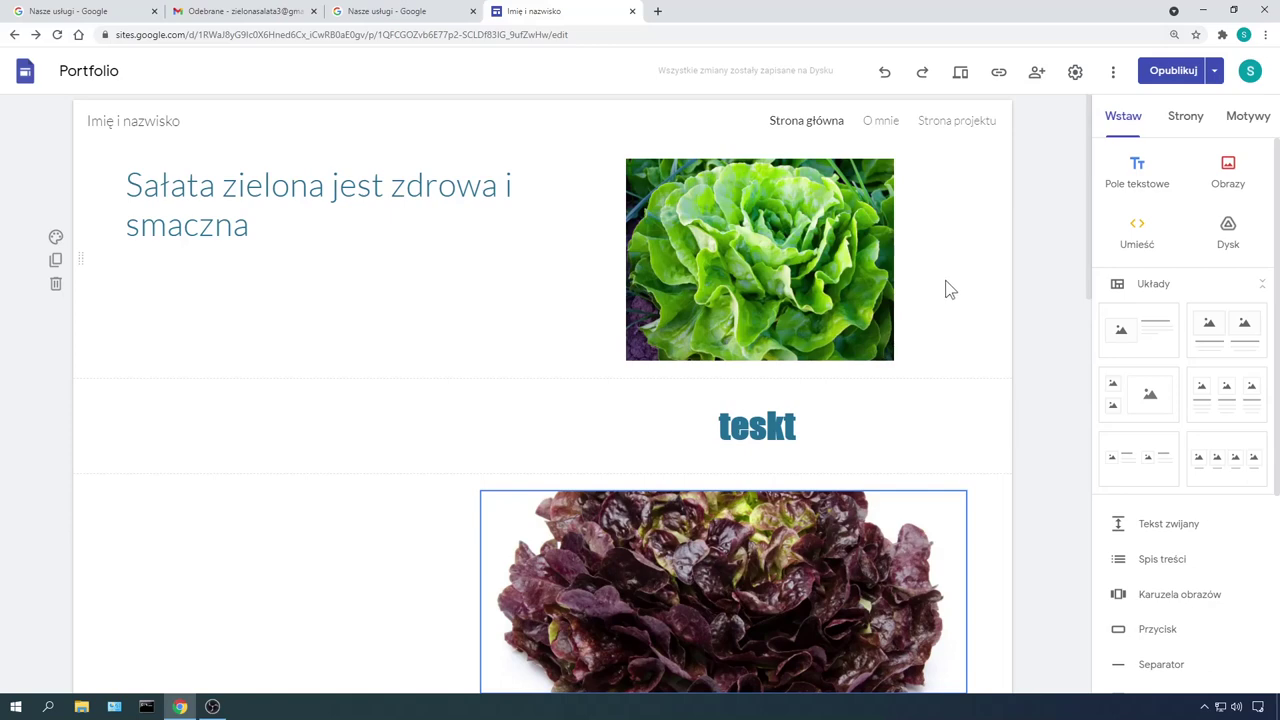
click(684, 557)
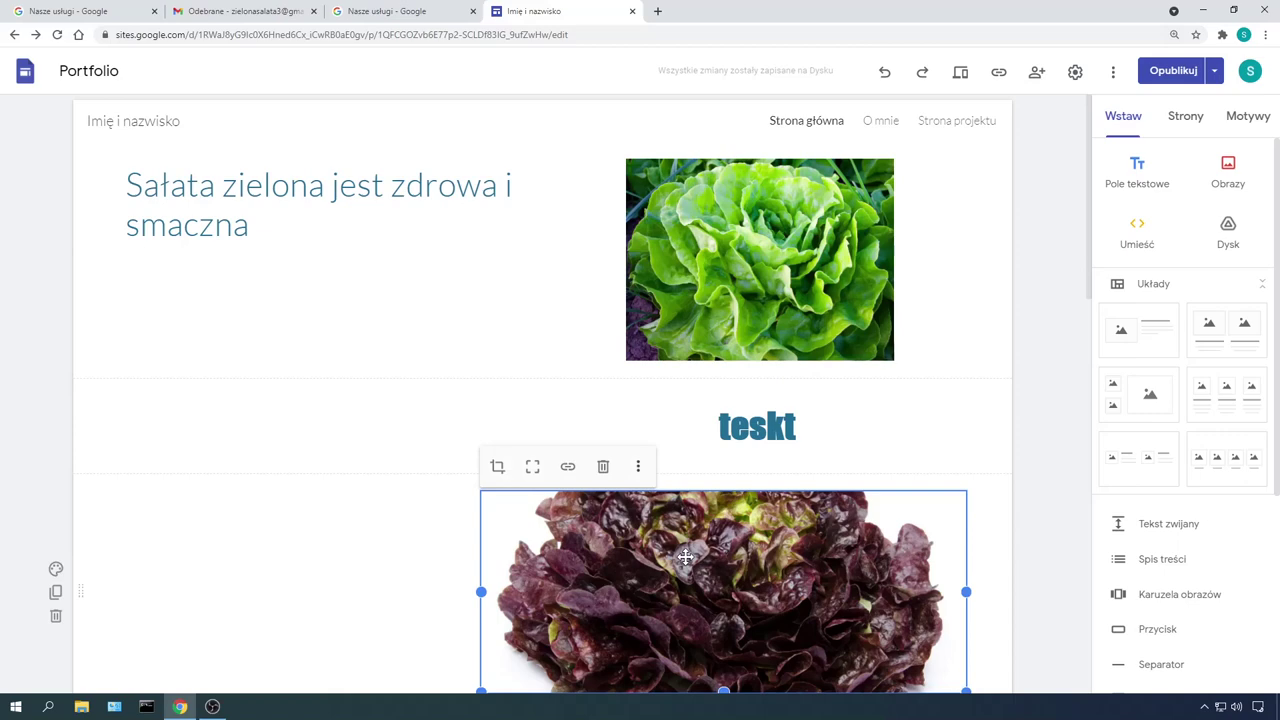
scroll(806, 508, down, 2)
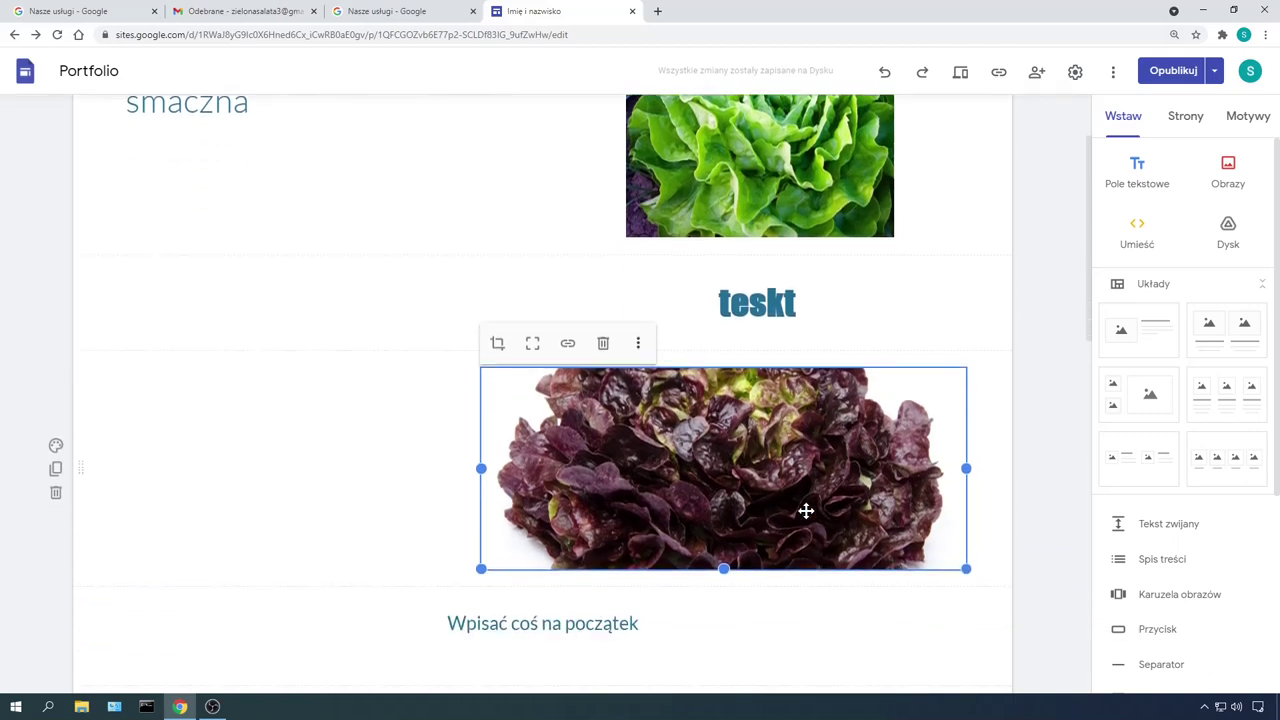
scroll(810, 523, up, 2)
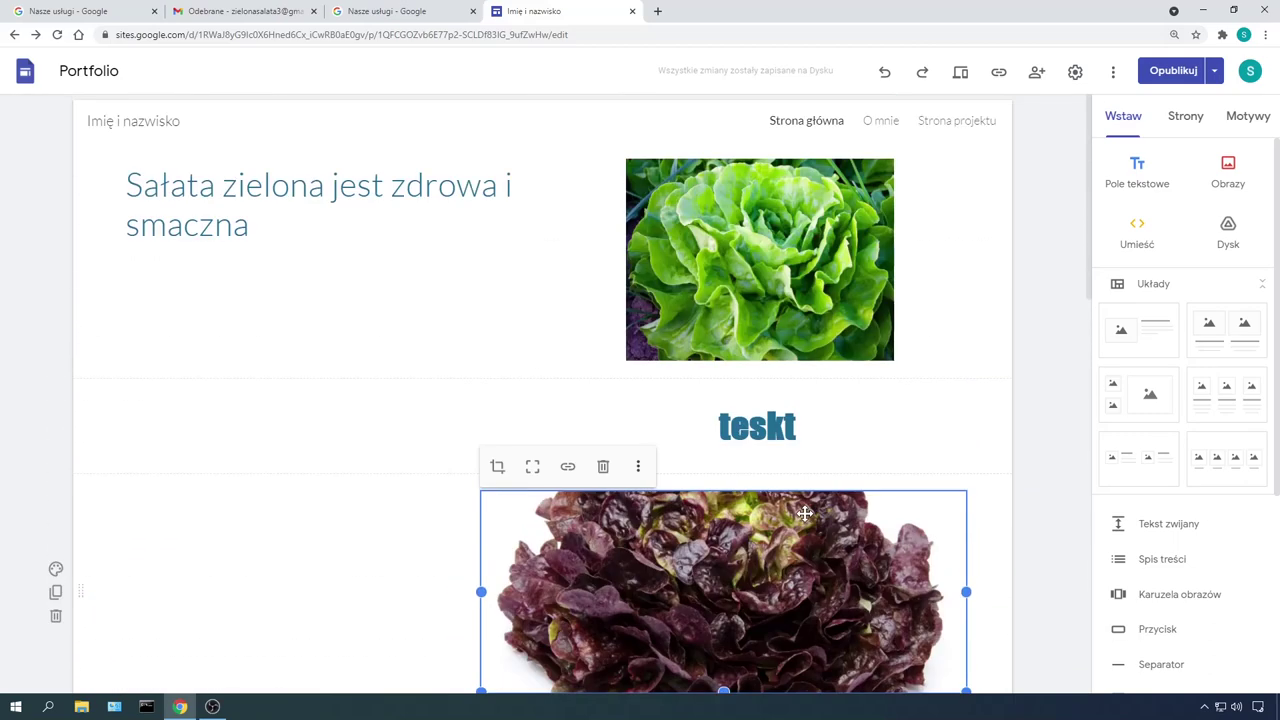